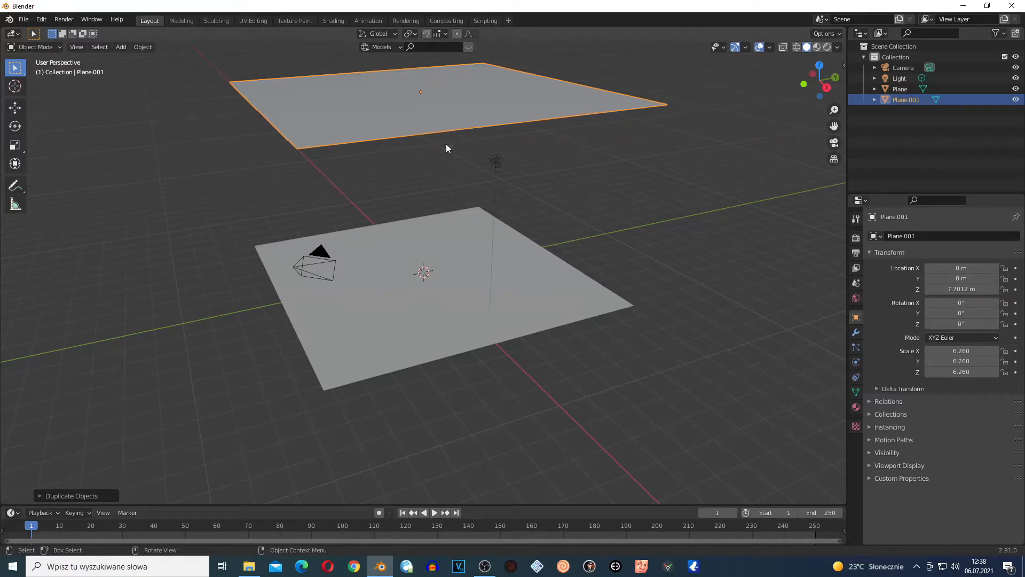
- Subdivide the lower plane's mesh with 100 cuts and return to object mode
middle_click_drag(448, 303, 432, 307)
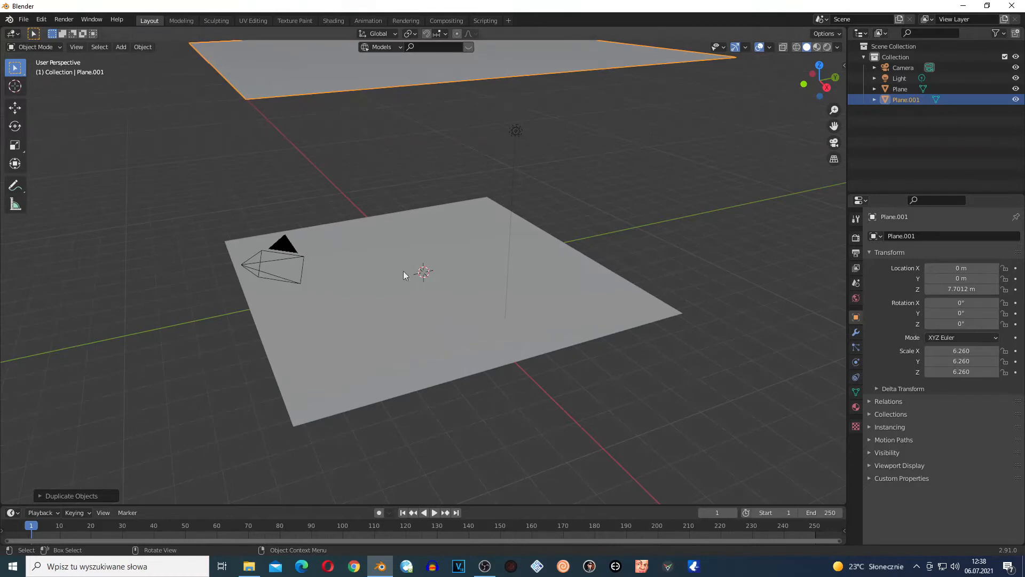
scroll(331, 289, "down", 2)
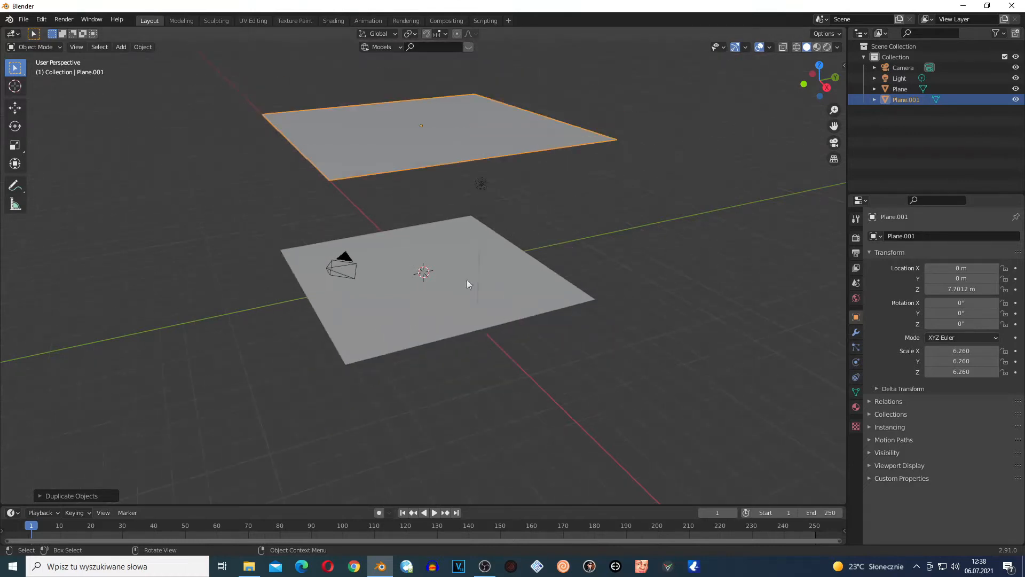
left_click(381, 332)
scroll(418, 311, "up", 2)
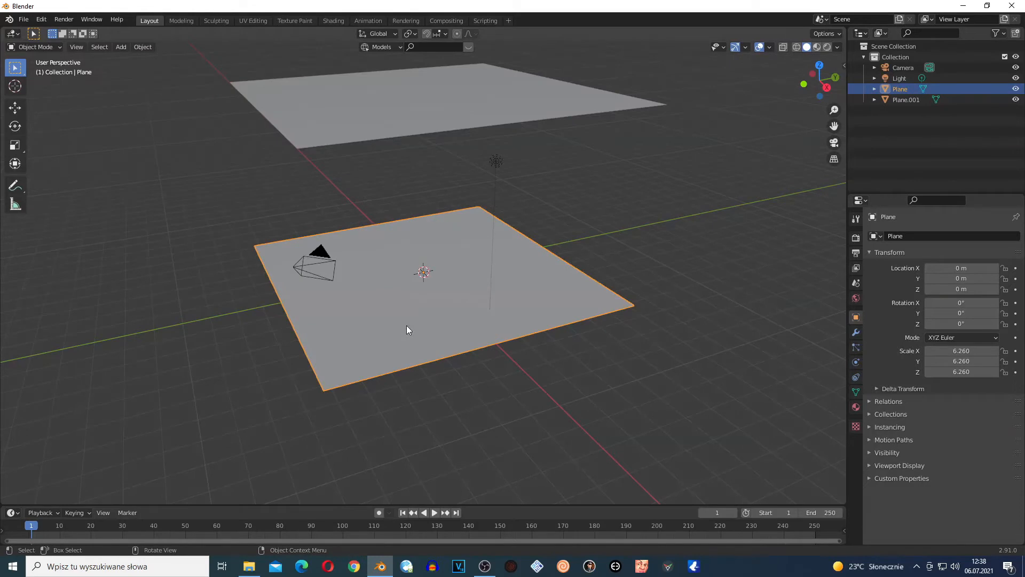
key("Tab")
right_click(315, 198)
right_click(316, 198)
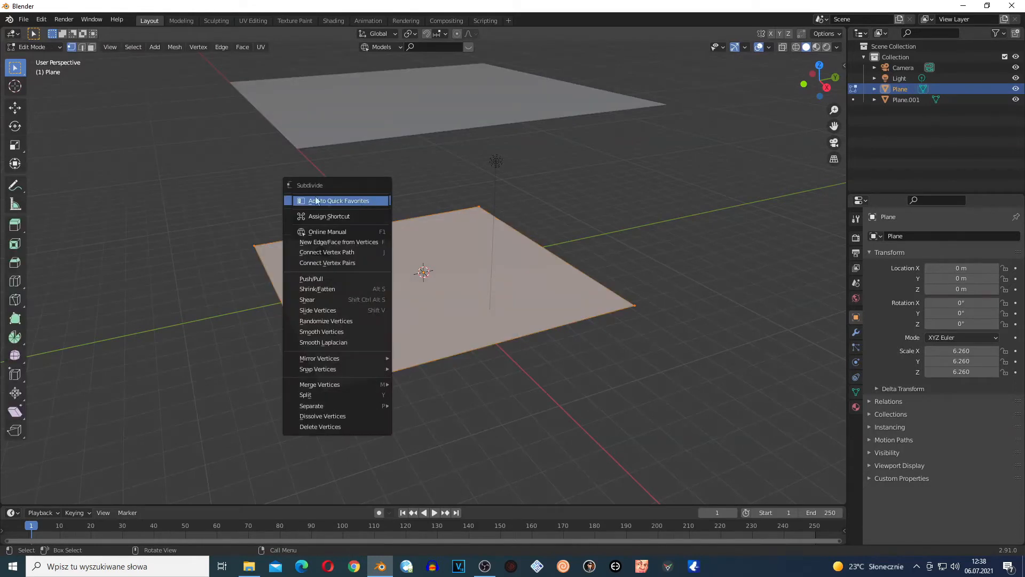
left_click(299, 185)
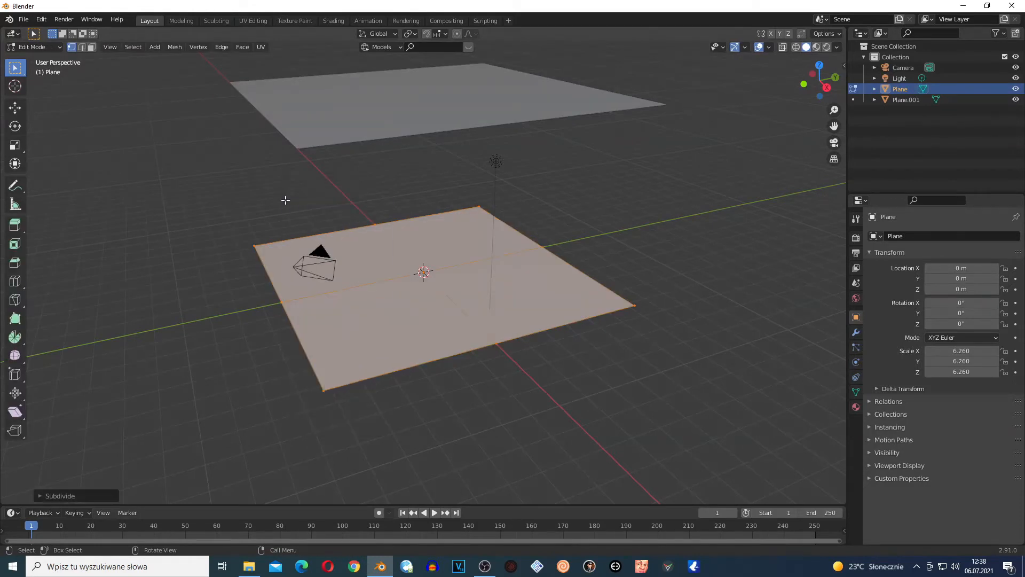
left_click(37, 500)
left_click(124, 422)
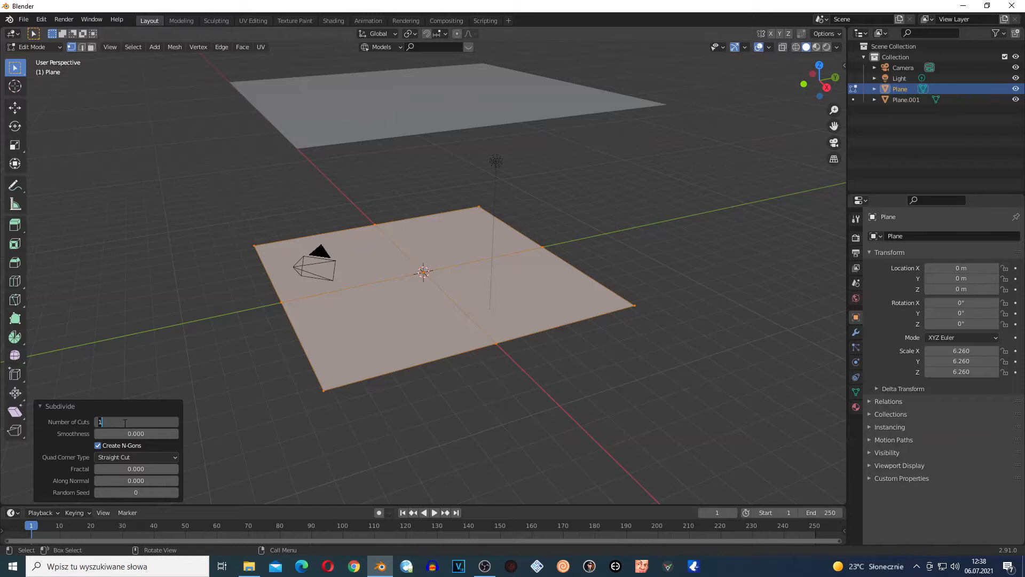
type("100")
key("Return")
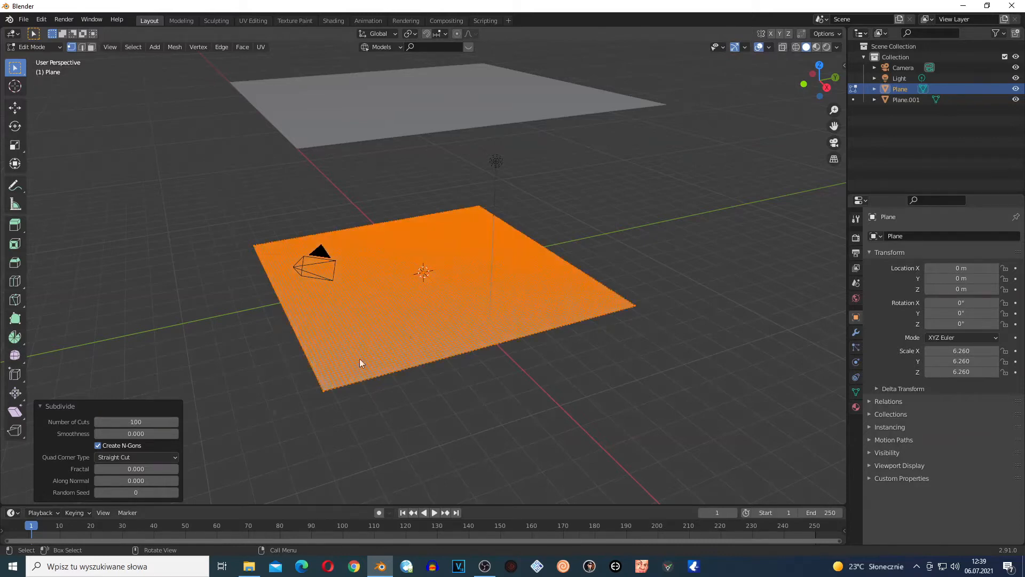
scroll(368, 380, "down", 4)
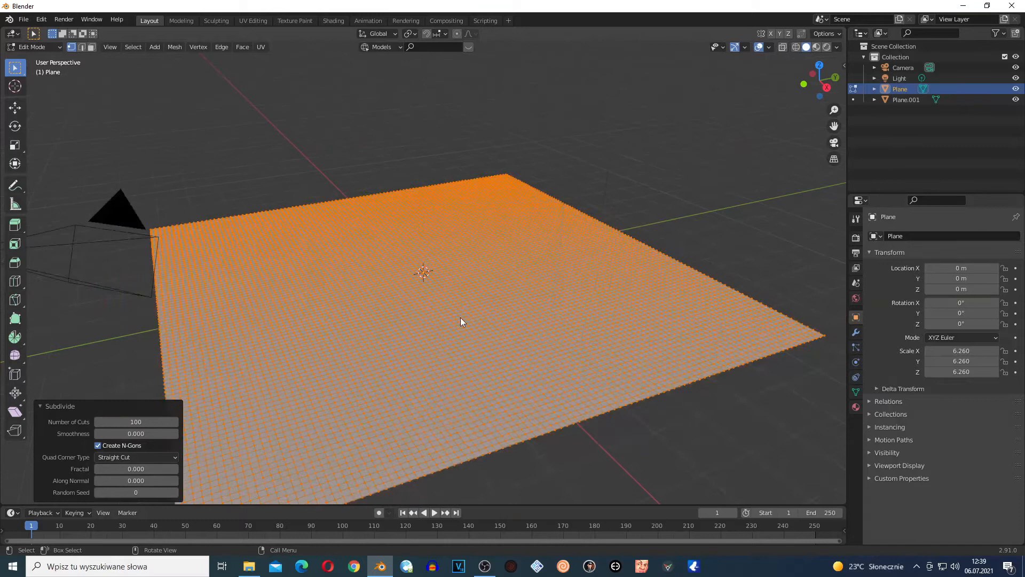
scroll(391, 271, "up", 1)
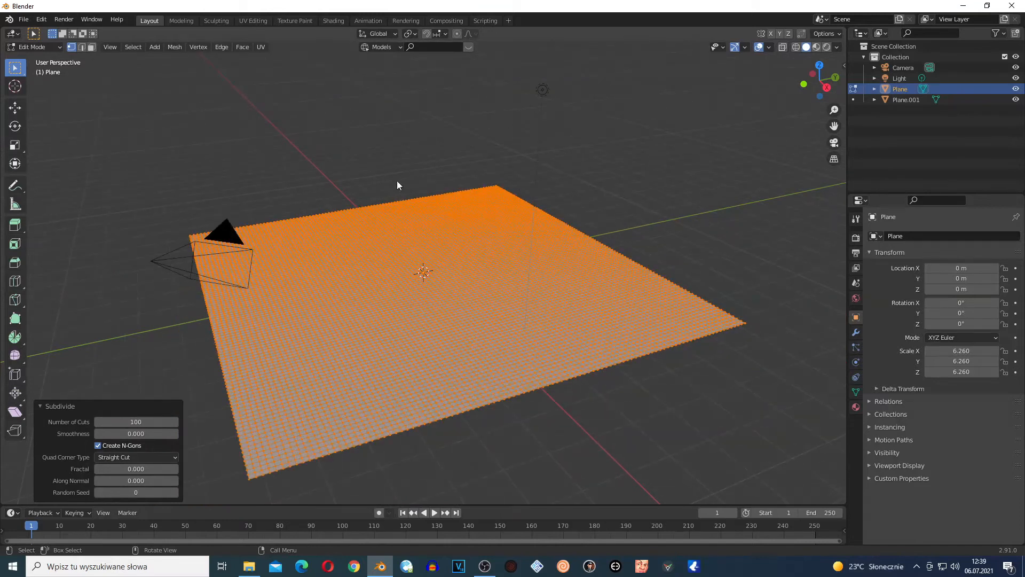
key("Tab")
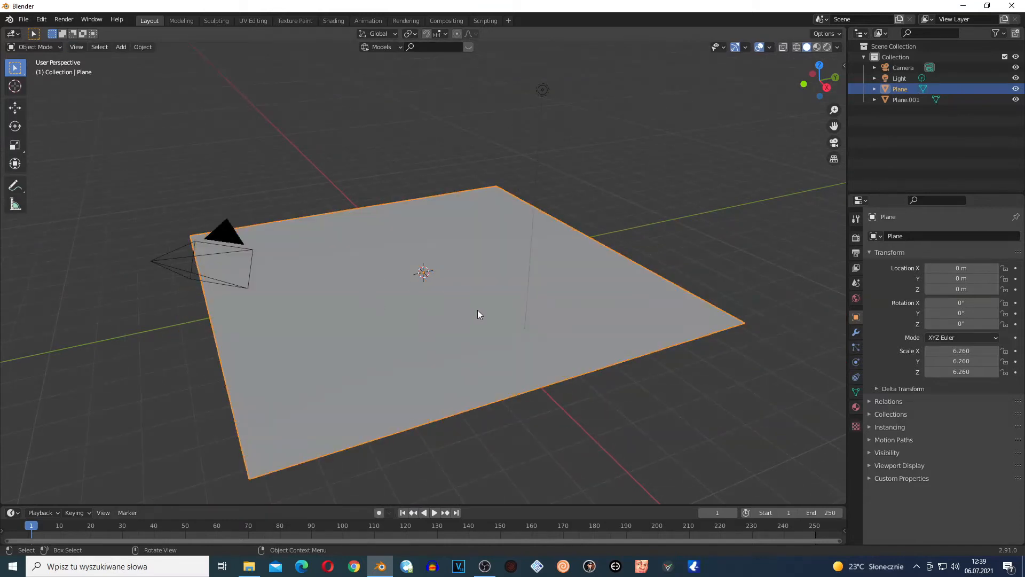
- Subdivide the lower plane's whole mesh once more with a single cut, and leave edit mode
key("Tab")
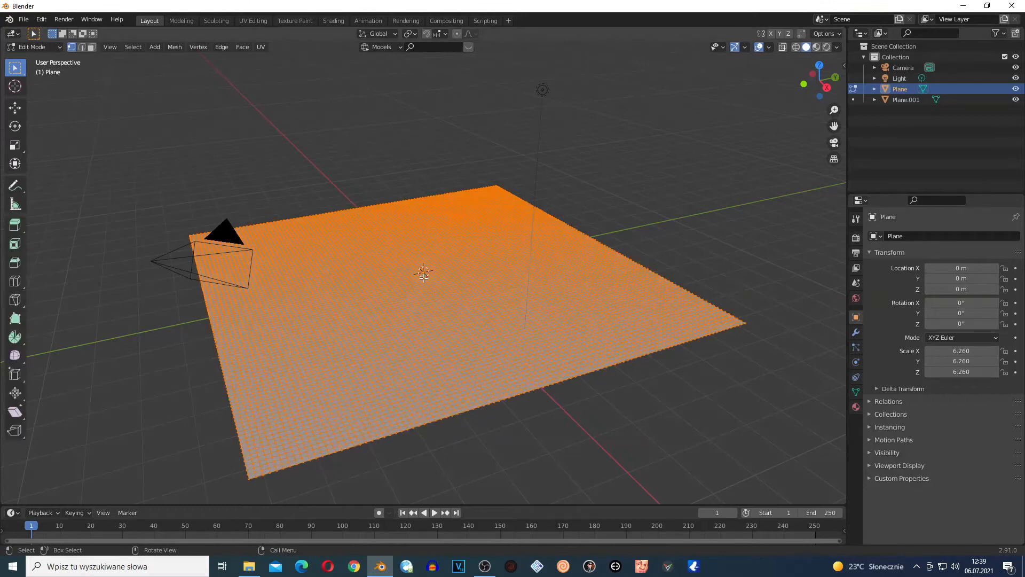
right_click(425, 280)
right_click(372, 278)
left_click(348, 280)
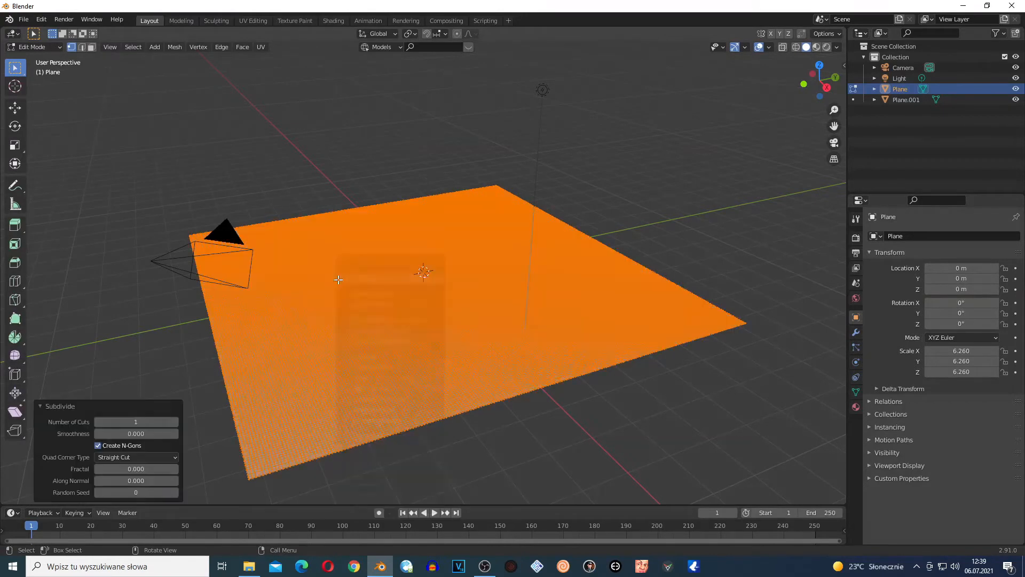
scroll(424, 291, "up", 4)
scroll(424, 291, "down", 6)
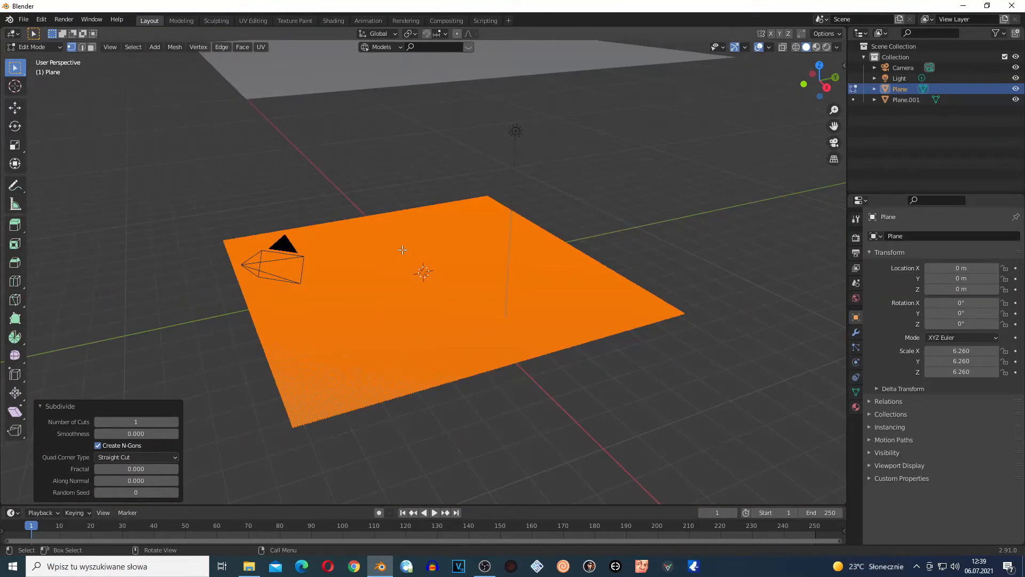
key("Tab")
- Add an emitter particle system to the upper plane and set its emission end frame to 300
left_click(389, 174)
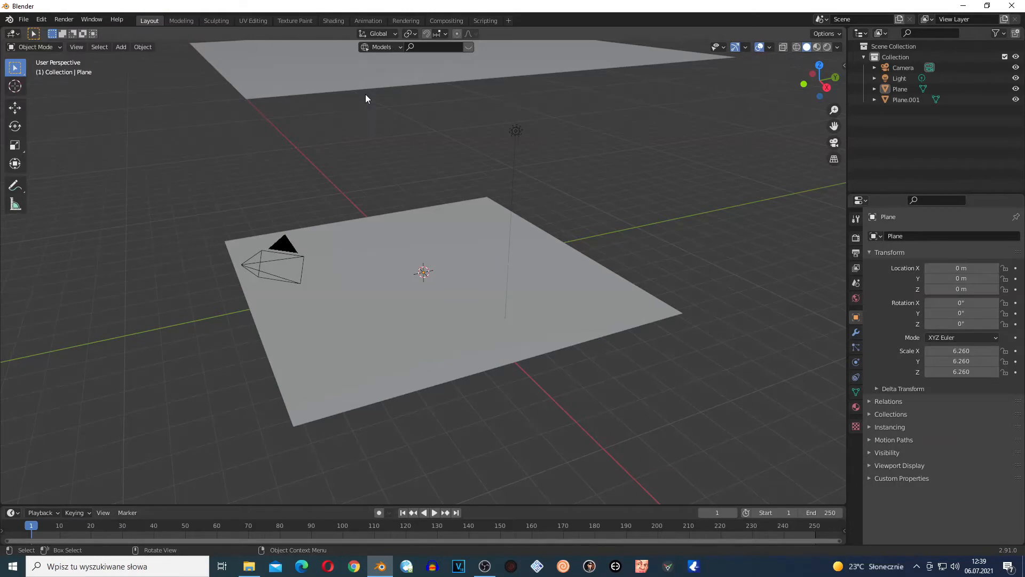
left_click(377, 54)
scroll(400, 121, "down", 2)
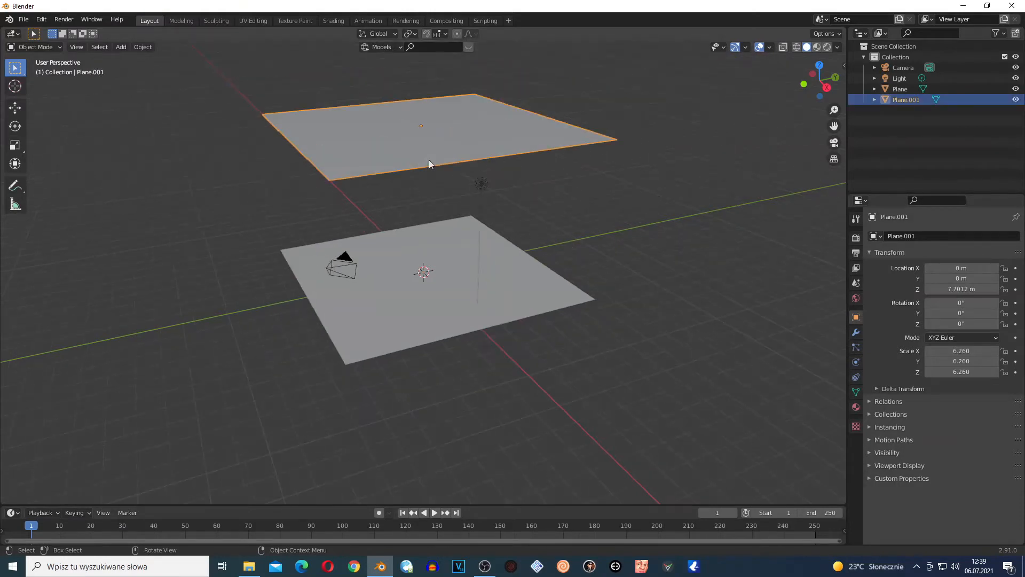
left_click(856, 362)
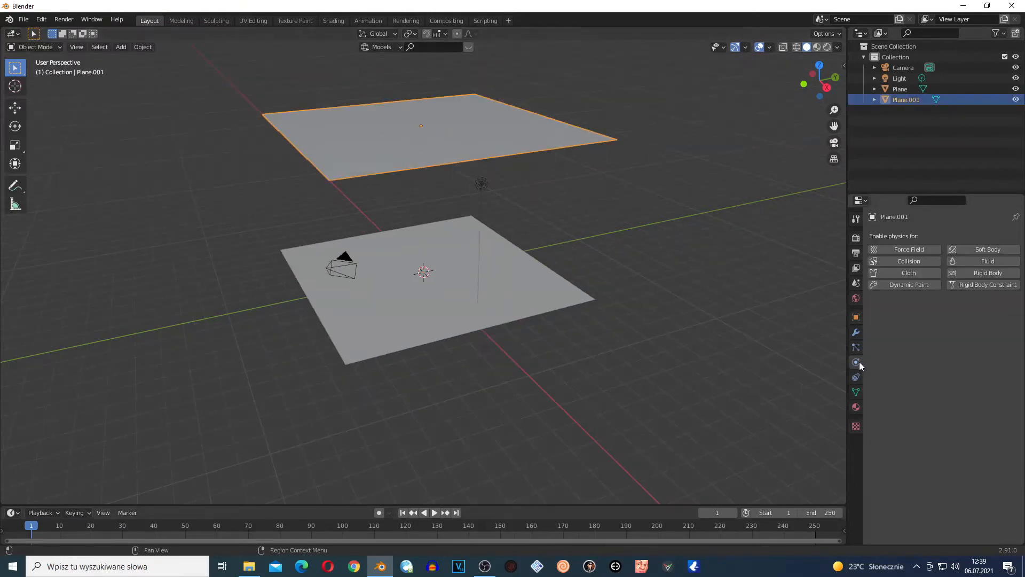
left_click(855, 347)
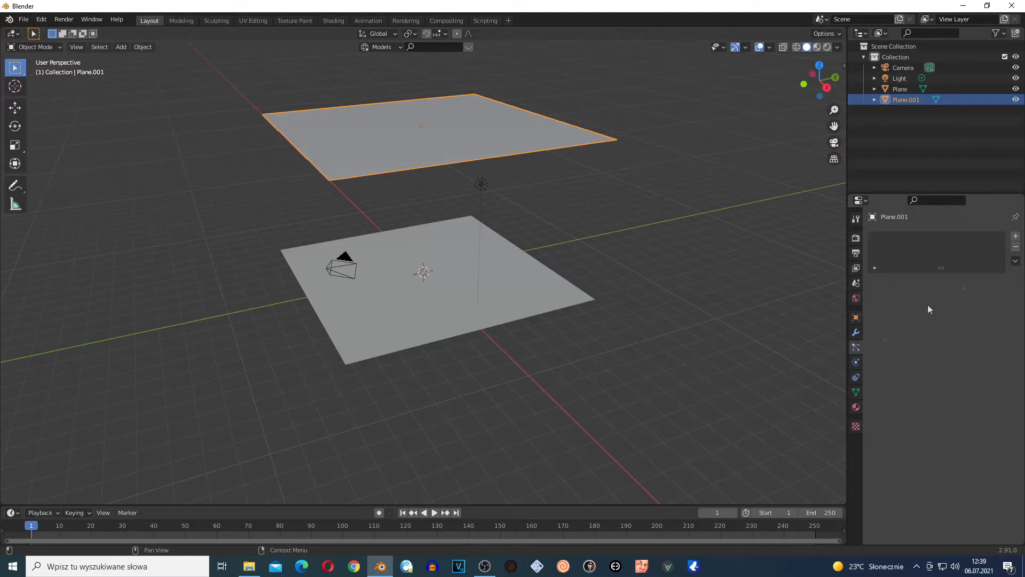
left_click(1014, 237)
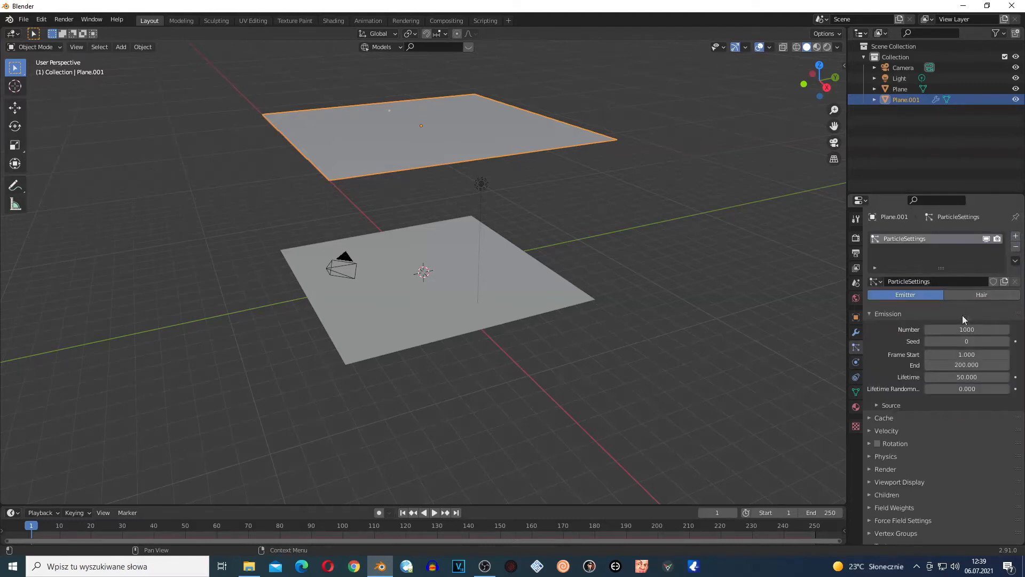
left_click(967, 365)
type("300")
key("Return")
- Examine the two planes from a low side angle using walk navigation
key("shift+grave")
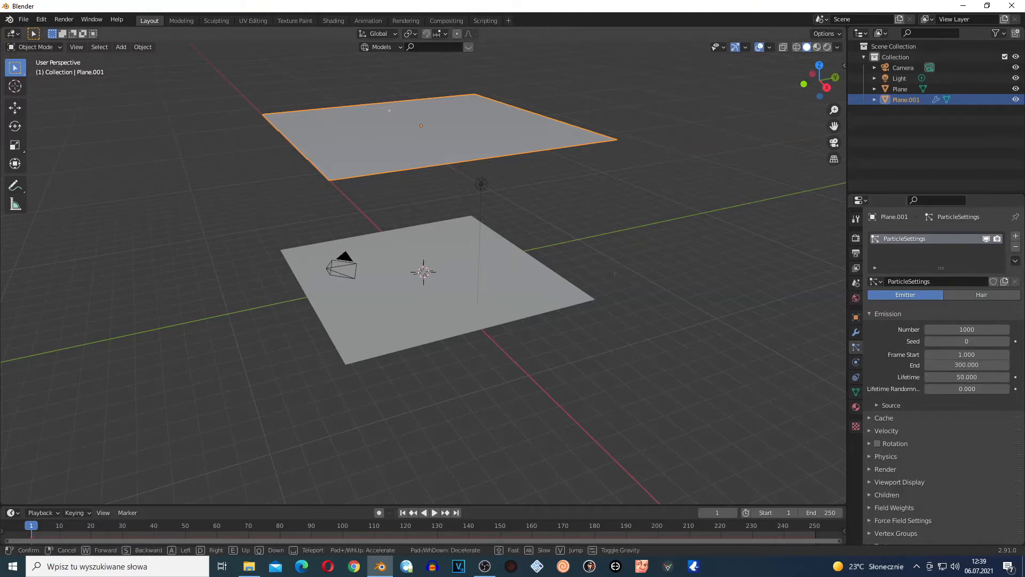
key("w")
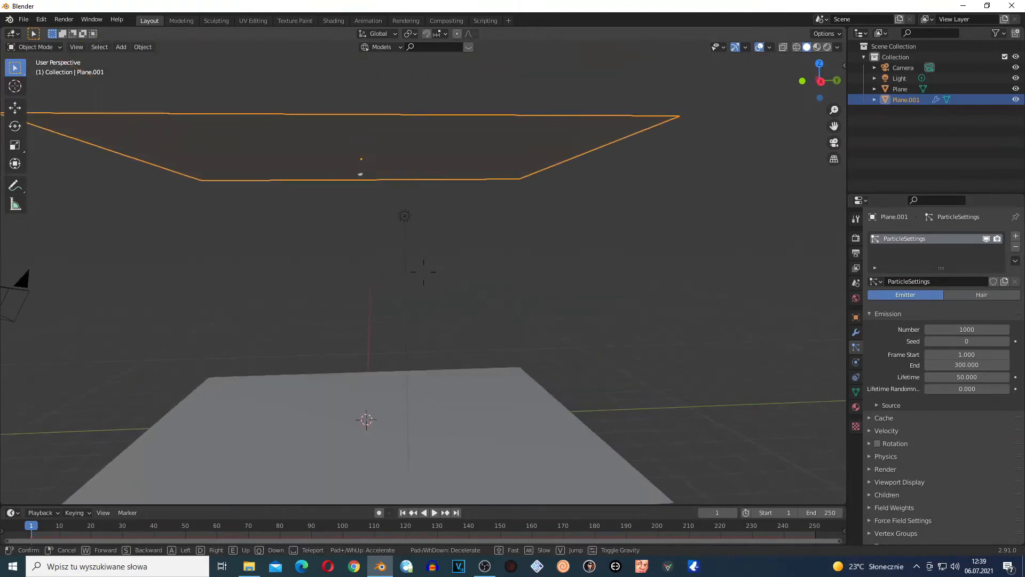
key("s")
left_click(424, 273)
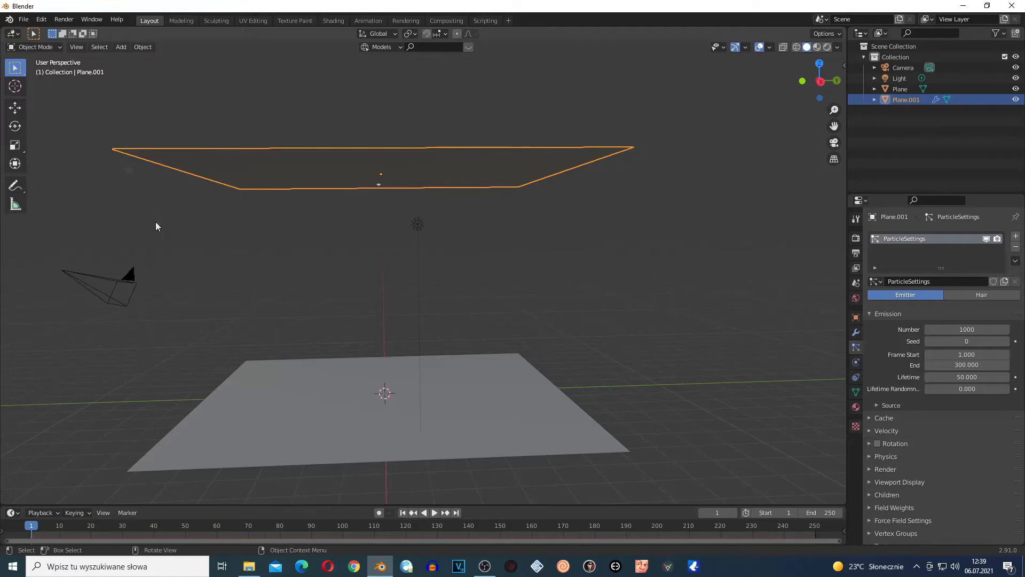
left_click(76, 47)
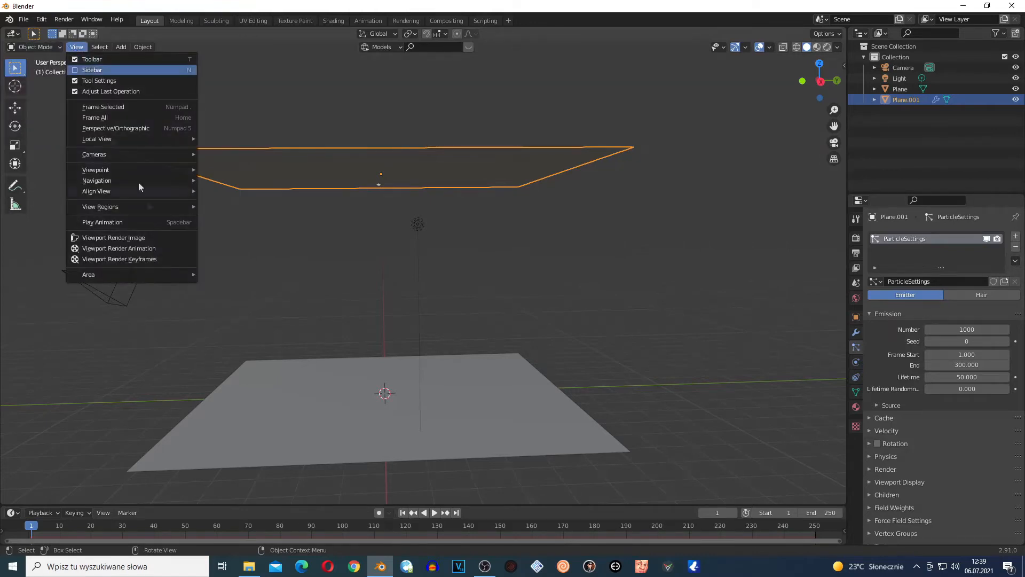
mouse_move(124, 182)
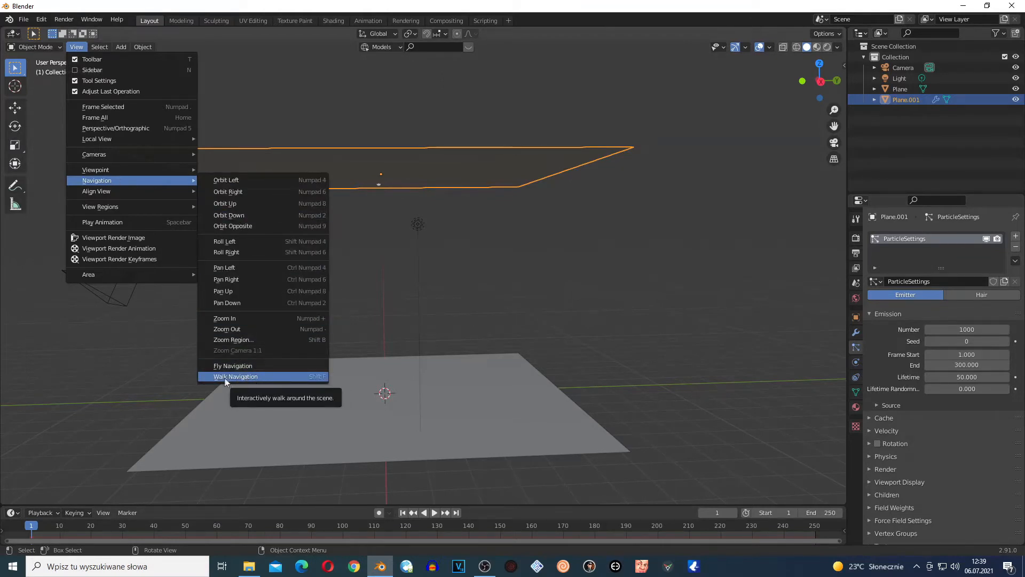
left_click(332, 377)
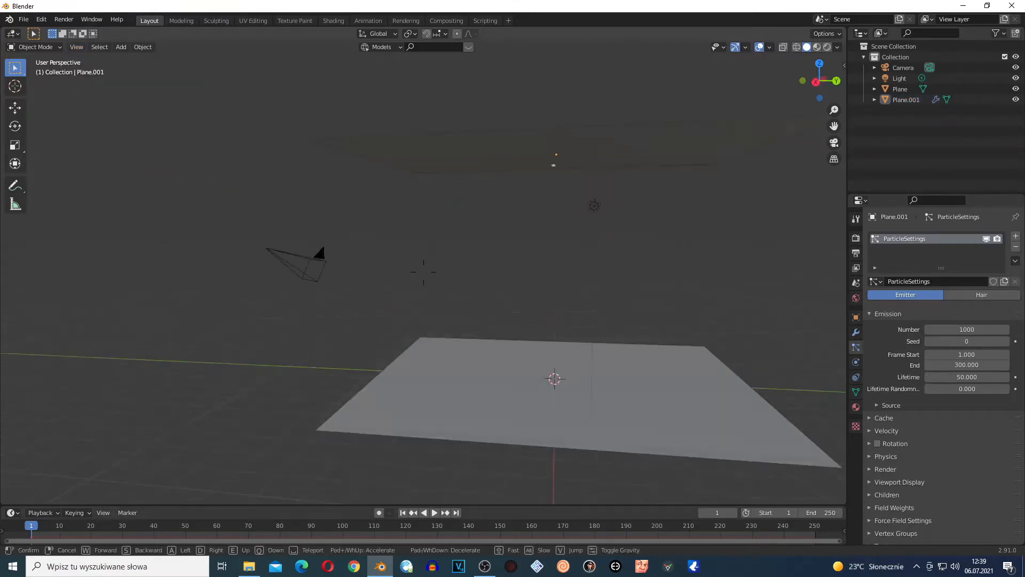
key("w")
key("s")
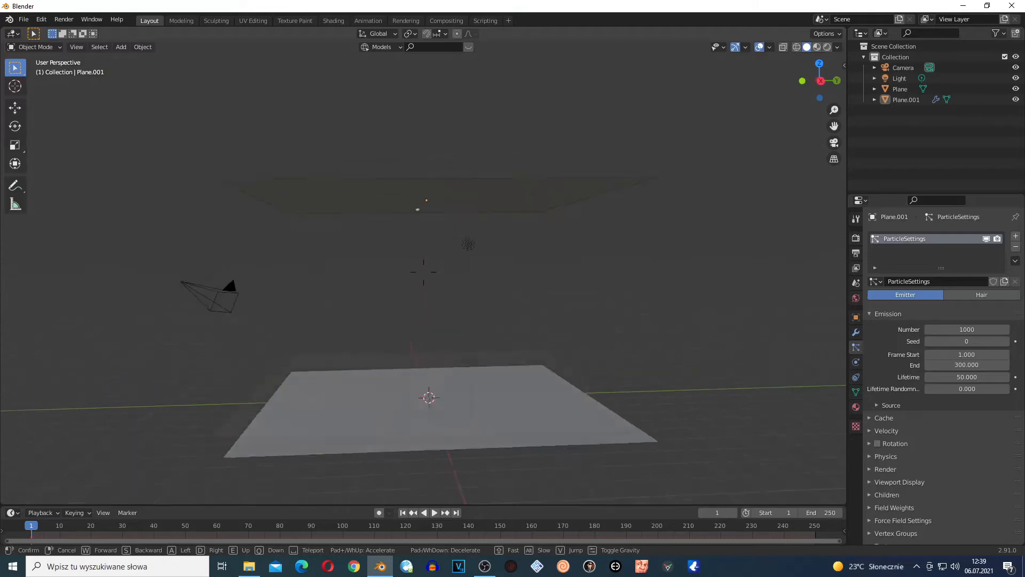
key("d")
left_click(366, 235)
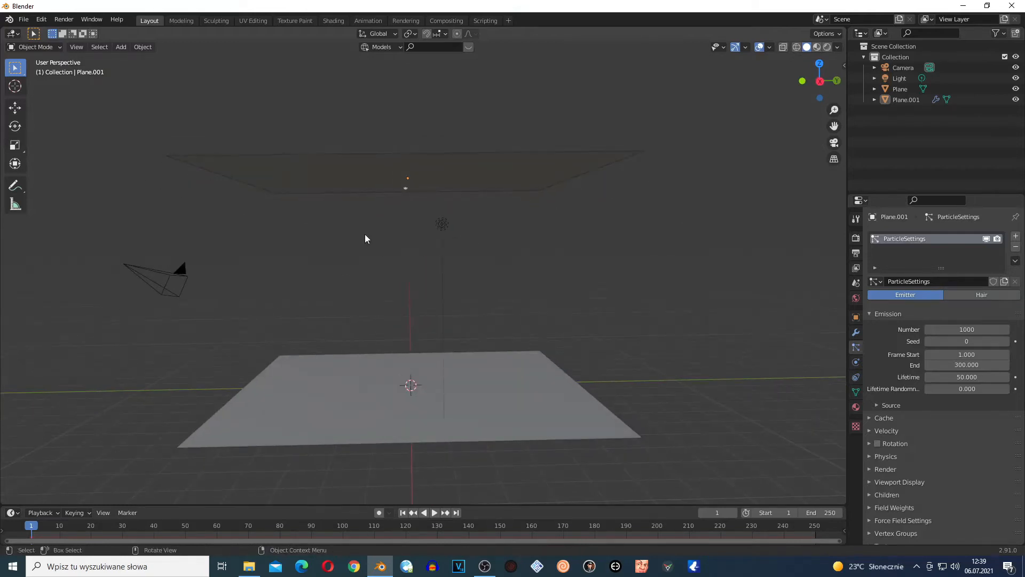
- Preview the falling particles and try a particle lifetime of 30, replaying the animation with it
key("space")
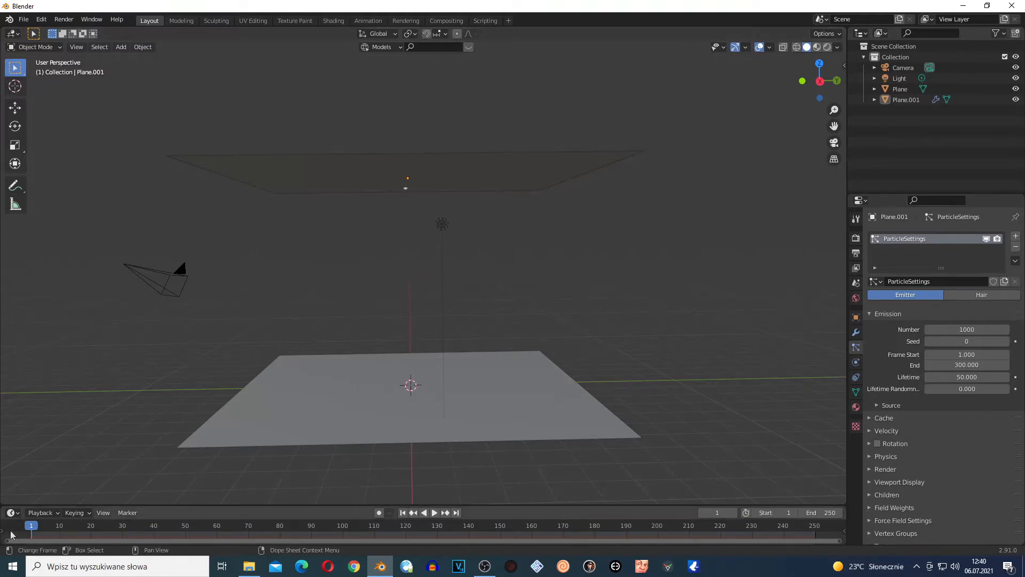
key("space")
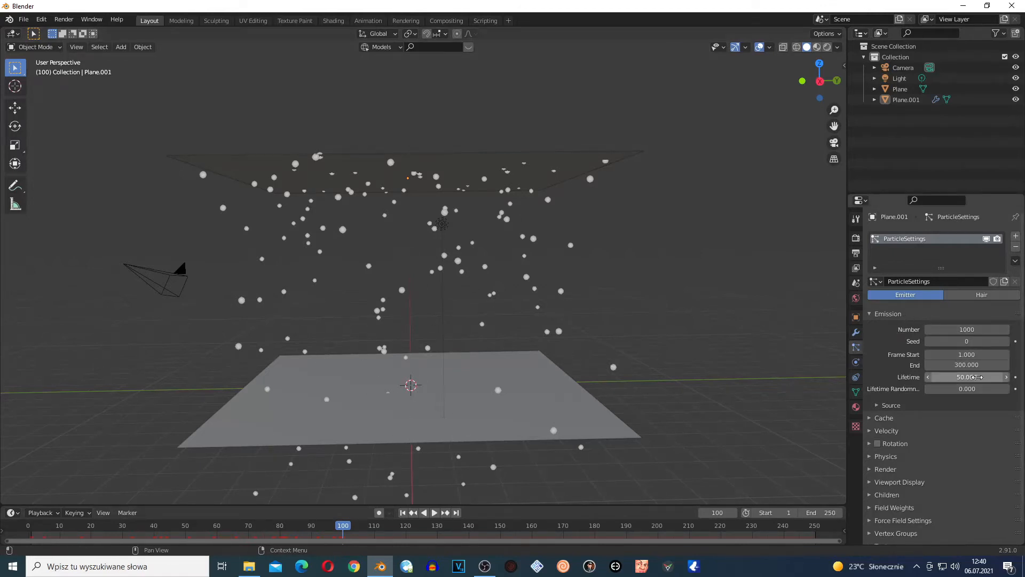
left_click(957, 376)
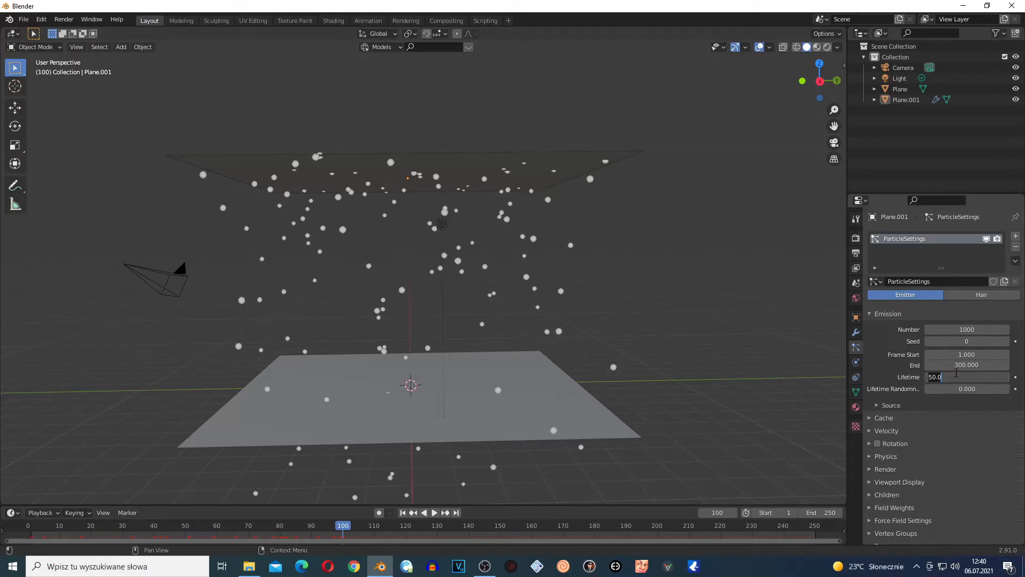
type("30")
key("Return")
left_click(39, 532)
key("space")
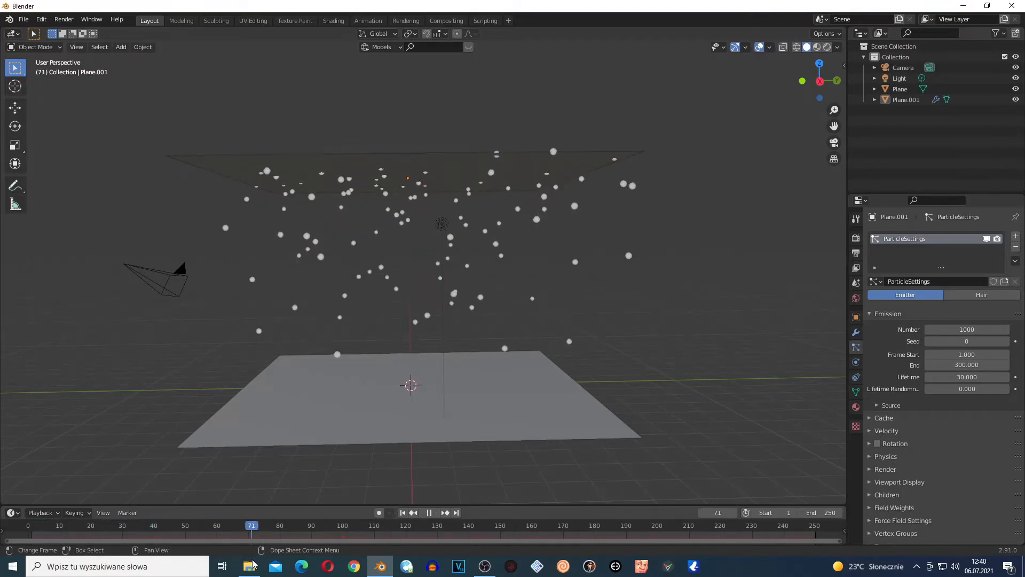
key("space")
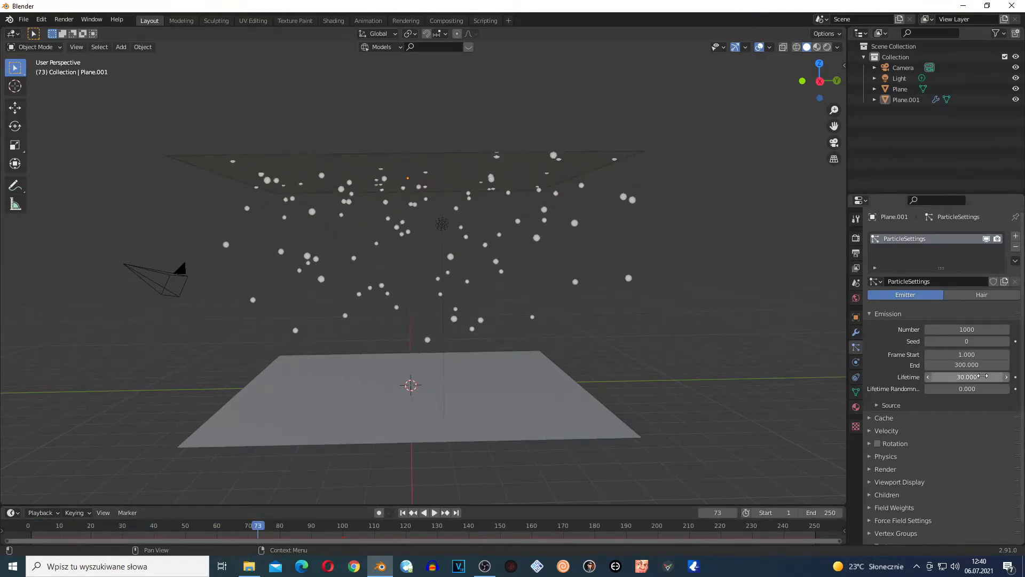
- Set the particle lifetime to 40 and replay the animation to check how far the particles fall
left_click(984, 376)
type("40")
key("Return")
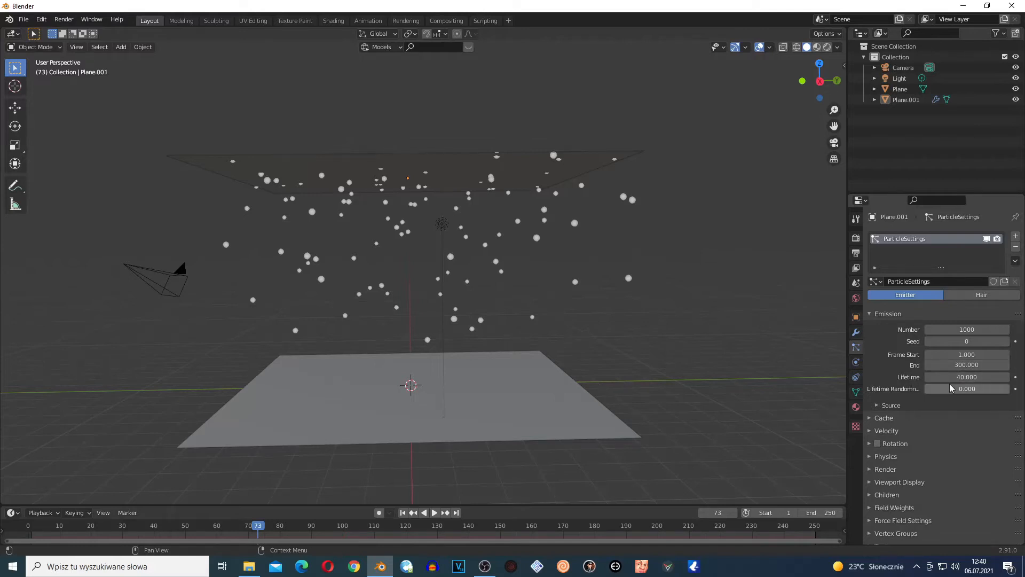
left_click_drag(259, 526, 236, 547)
key("space")
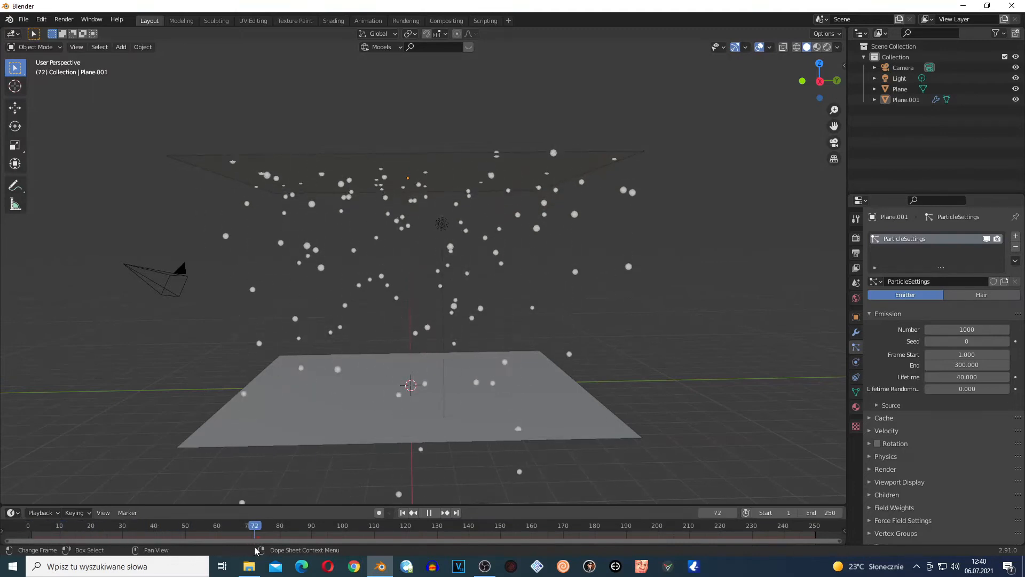
- Lower the particle lifetime to 39.6 and return the animation to frame 1
left_click(928, 379)
left_click(929, 379)
left_click(928, 379)
left_click(928, 379)
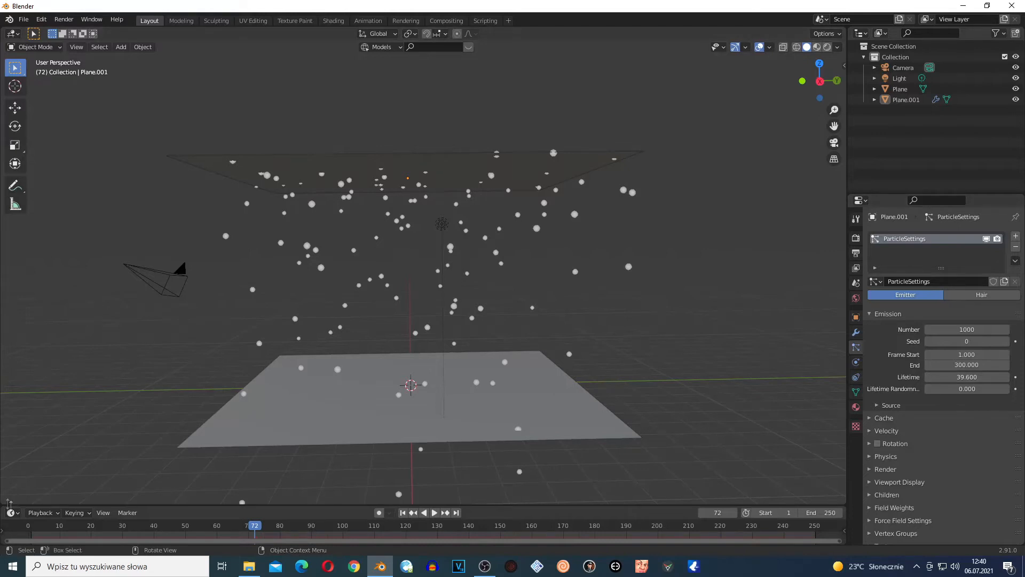
left_click(31, 531)
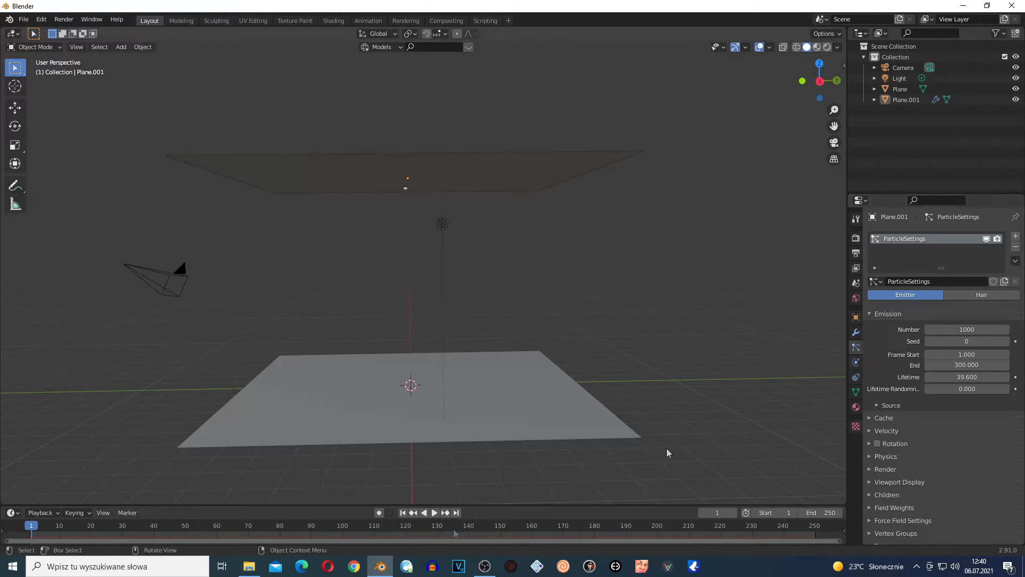
- Lower the particle lifetime to 39.2 in small decrements, scrubbing through the animation to check the fall after each change
left_click(34, 528)
left_click_drag(36, 531, 314, 548)
key("space")
left_click_drag(946, 376, 941, 376)
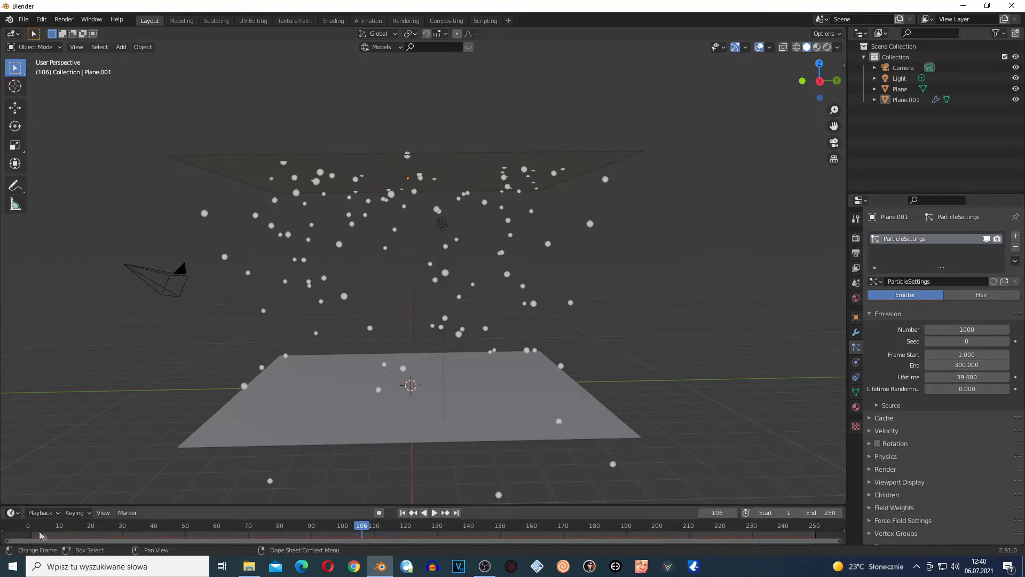
left_click_drag(51, 535, 333, 534)
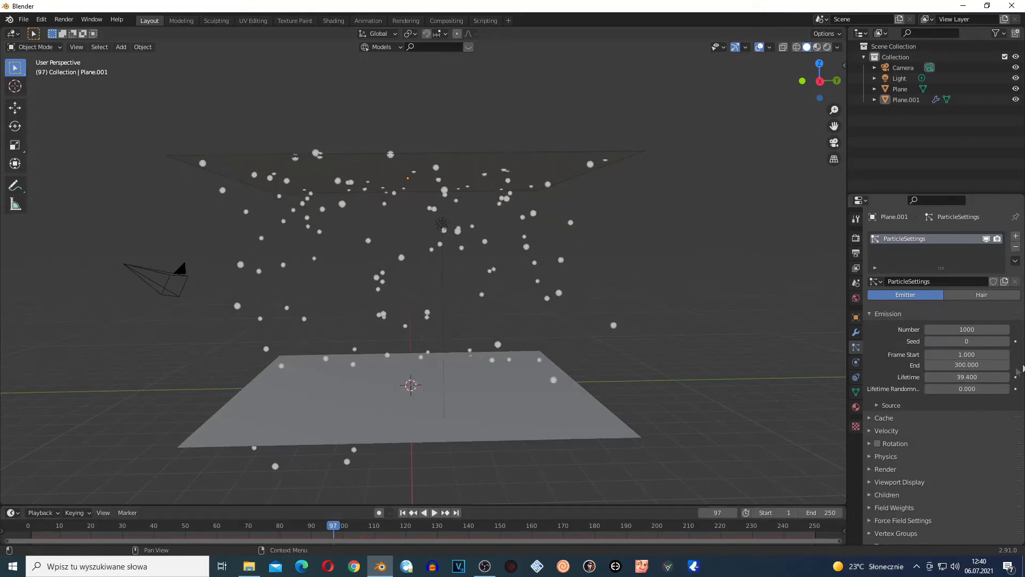
left_click_drag(935, 377, 931, 377)
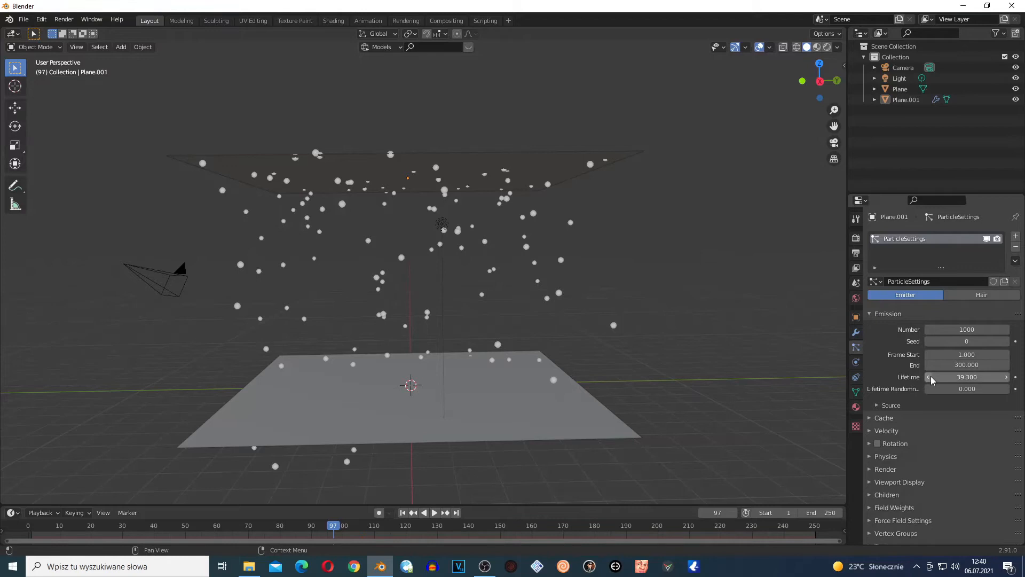
left_click_drag(47, 534, 326, 536)
key("space")
- Examine how far the particles fall relative to the lower plane
scroll(475, 334, "up", 4)
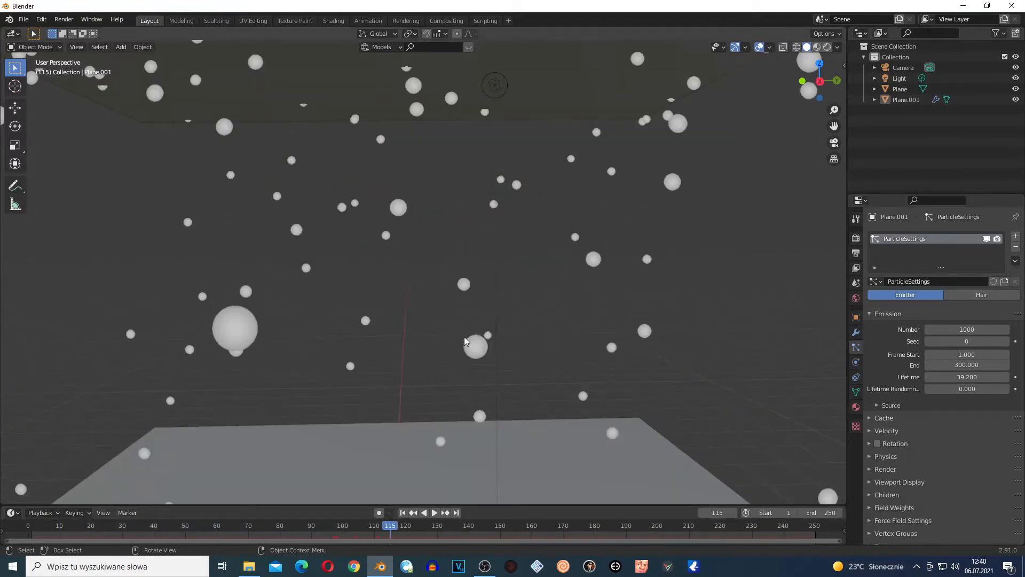
scroll(464, 342, "down", 9)
scroll(465, 381, "up", 6)
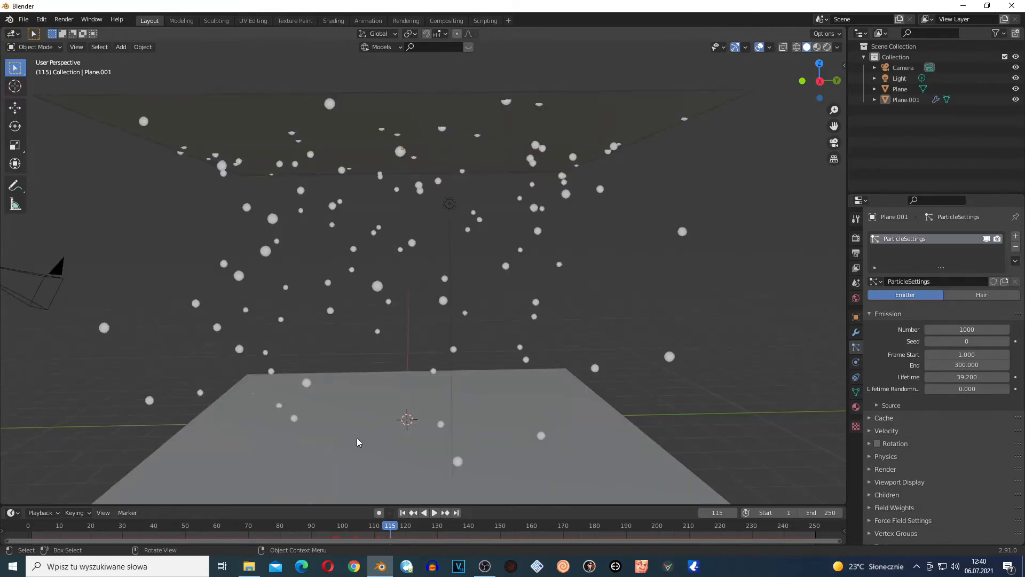
left_click(364, 436)
scroll(369, 421, "down", 5)
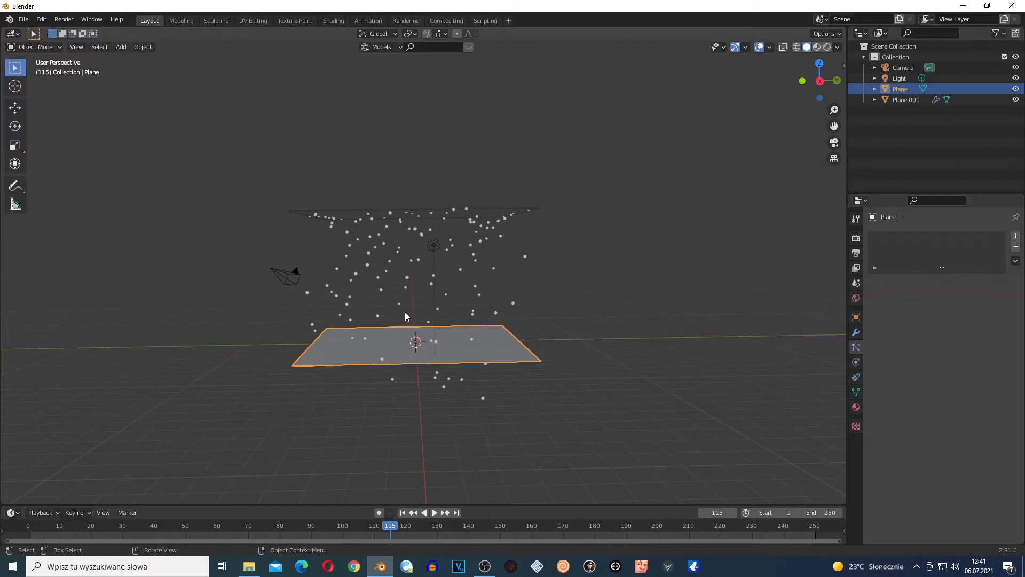
scroll(404, 316, "up", 4)
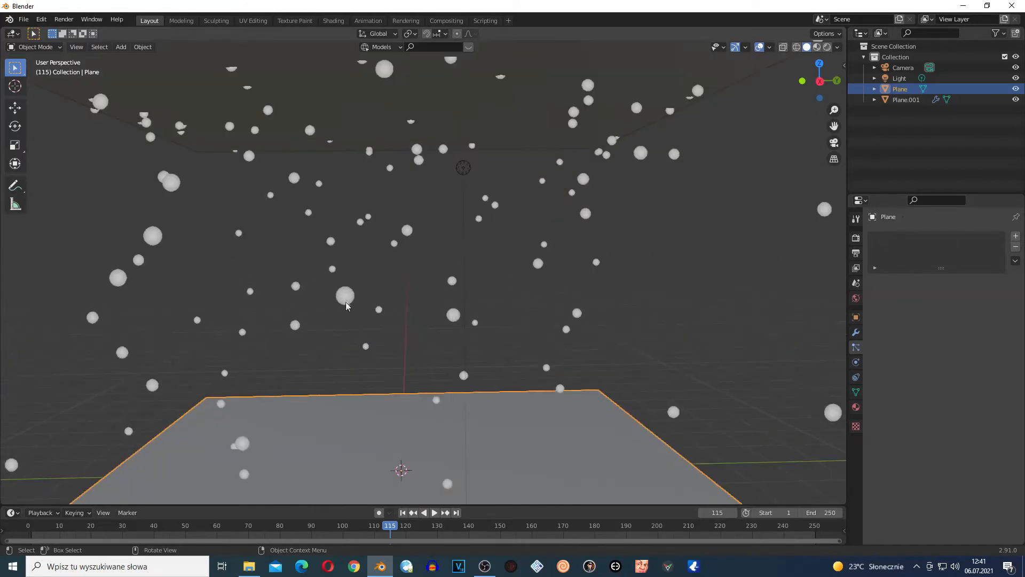
scroll(345, 303, "down", 2)
scroll(365, 317, "down", 3)
scroll(371, 303, "up", 3)
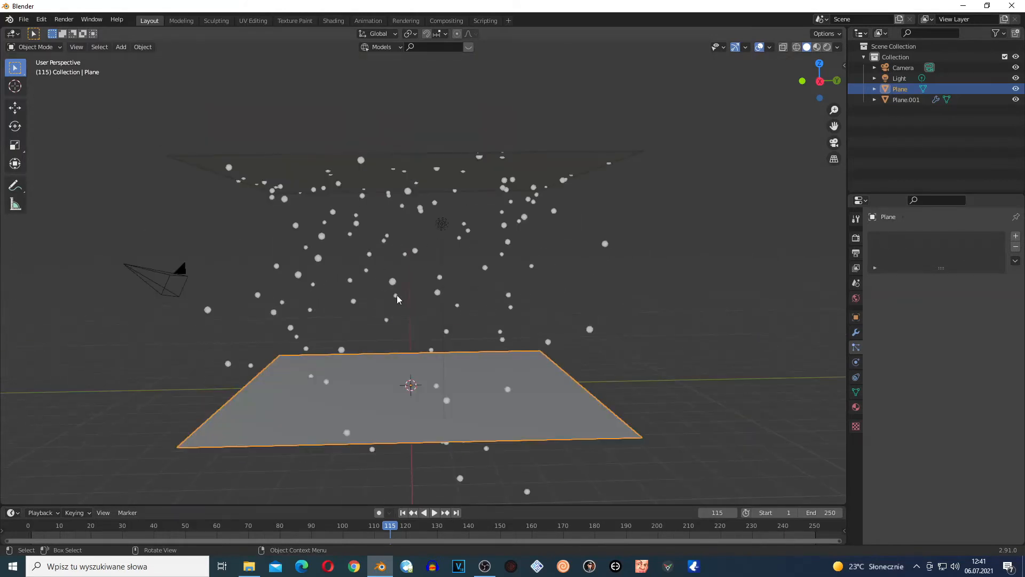
key("shift+a")
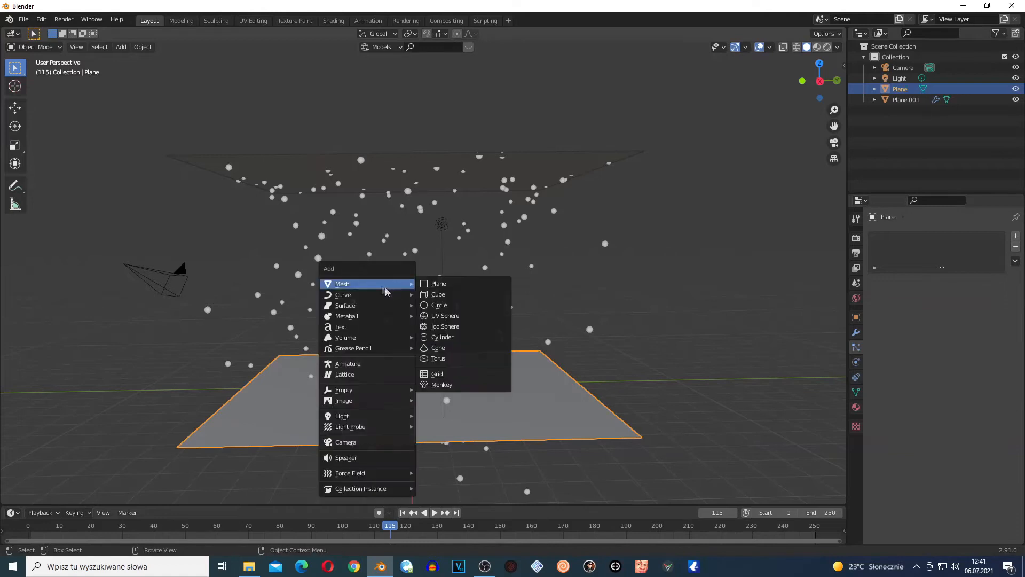
key("Escape")
key("shift+a")
mouse_move(353, 274)
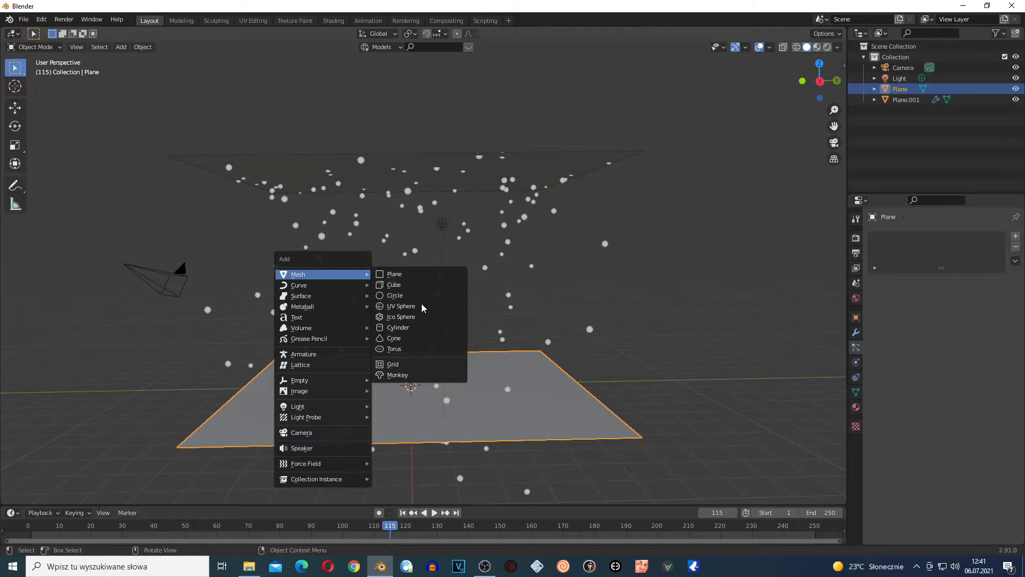
left_click(420, 306)
key("Delete")
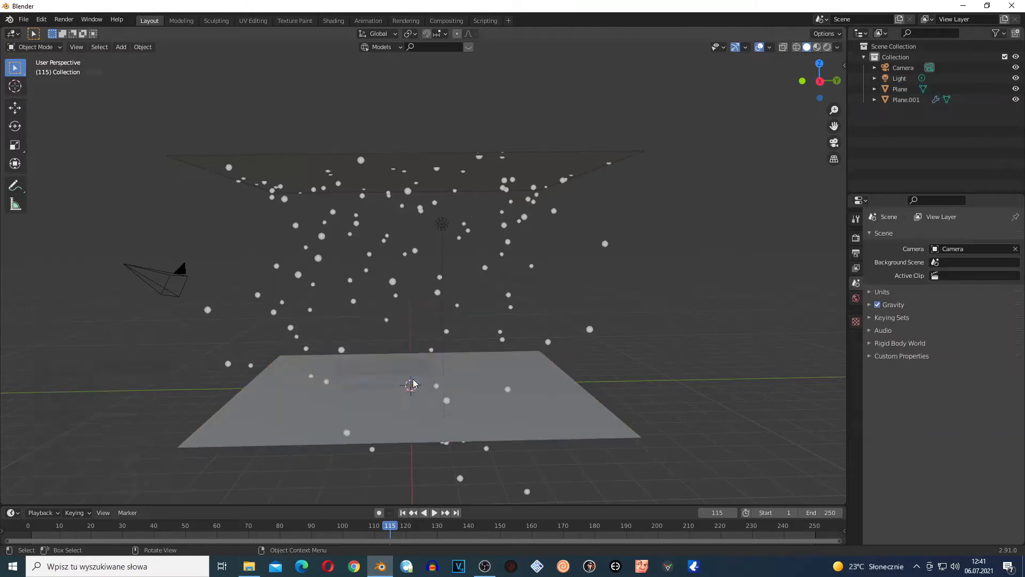
- Add an ico sphere and move it about 2.6 m up and about -13.3 m along Y, clear of the planes
key("shift+a")
mouse_move(406, 337)
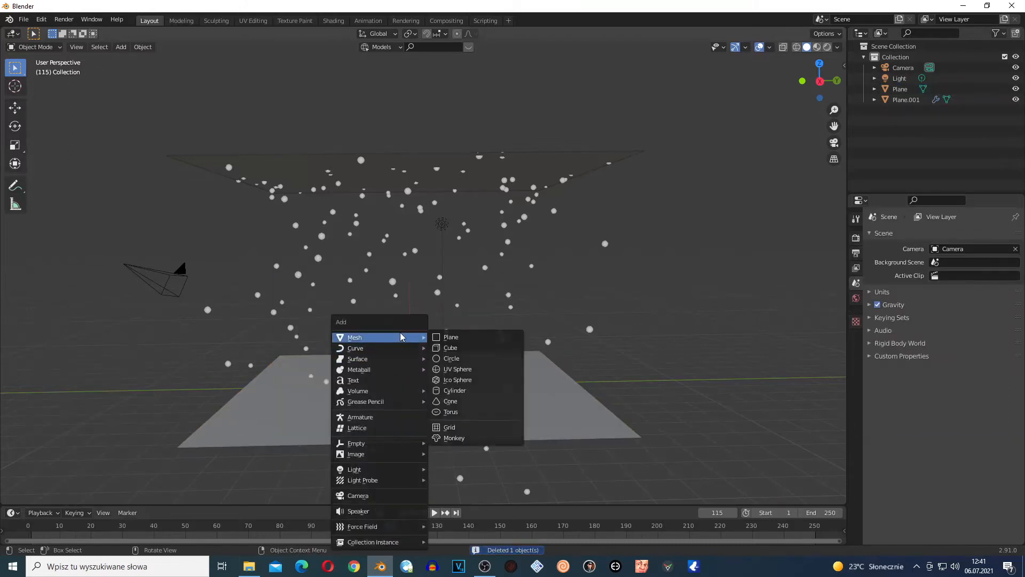
left_click(471, 381)
key("g")
key("z")
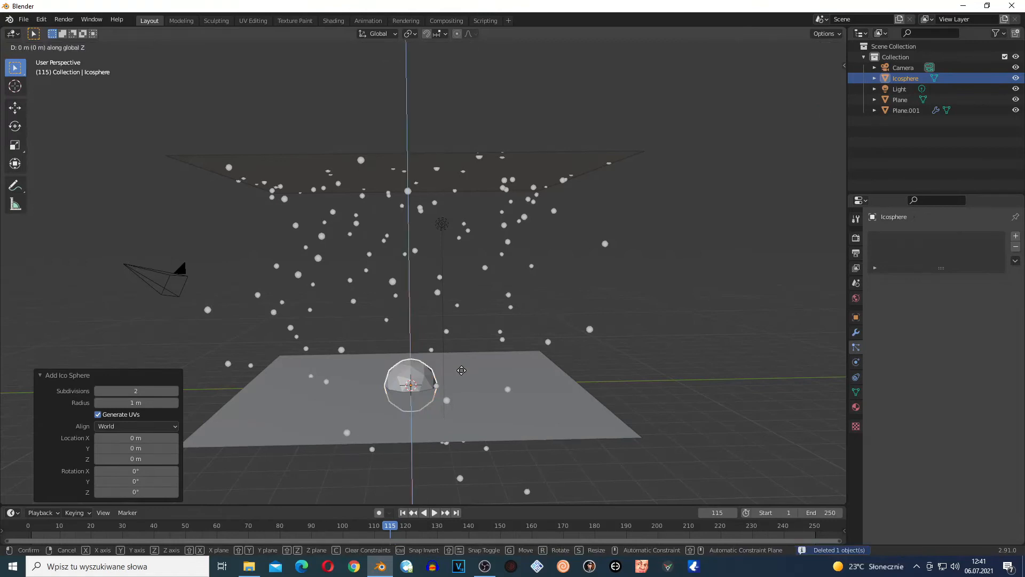
left_click(462, 305)
key("g")
key("y")
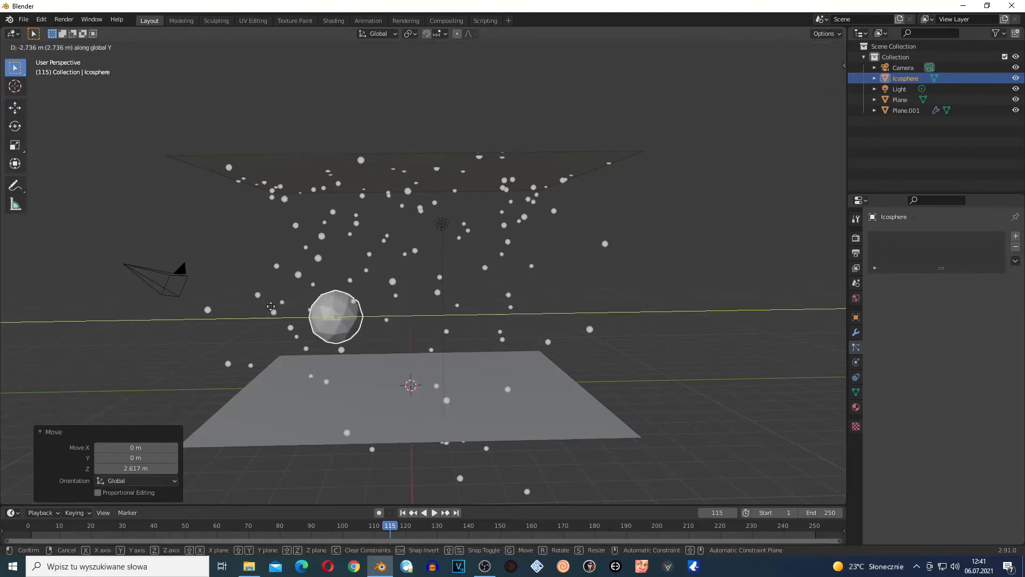
left_click(100, 307)
- Enter edit mode on the ico sphere and select only its topmost vertex
key("shift+grave")
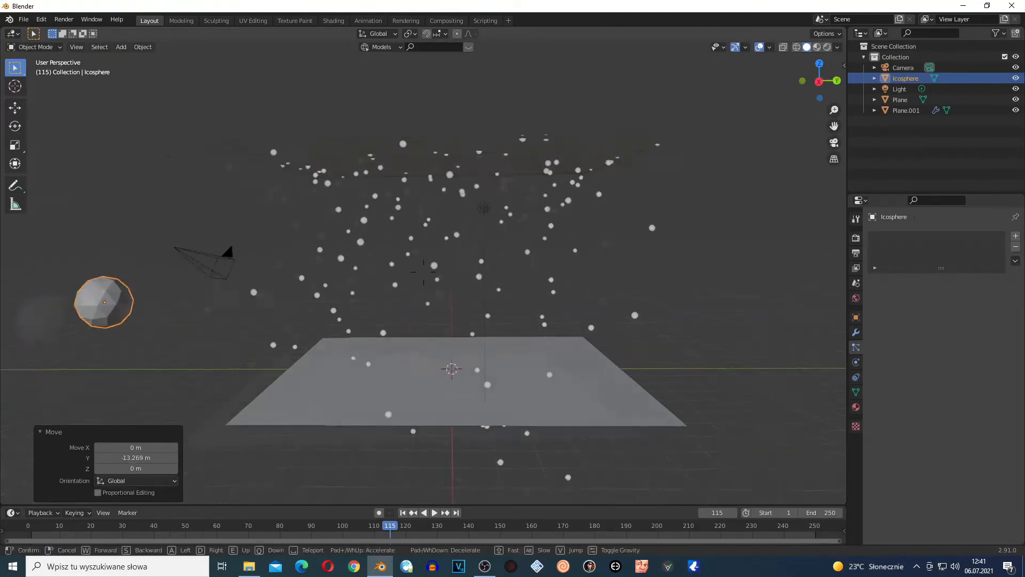
key("w")
key("w")
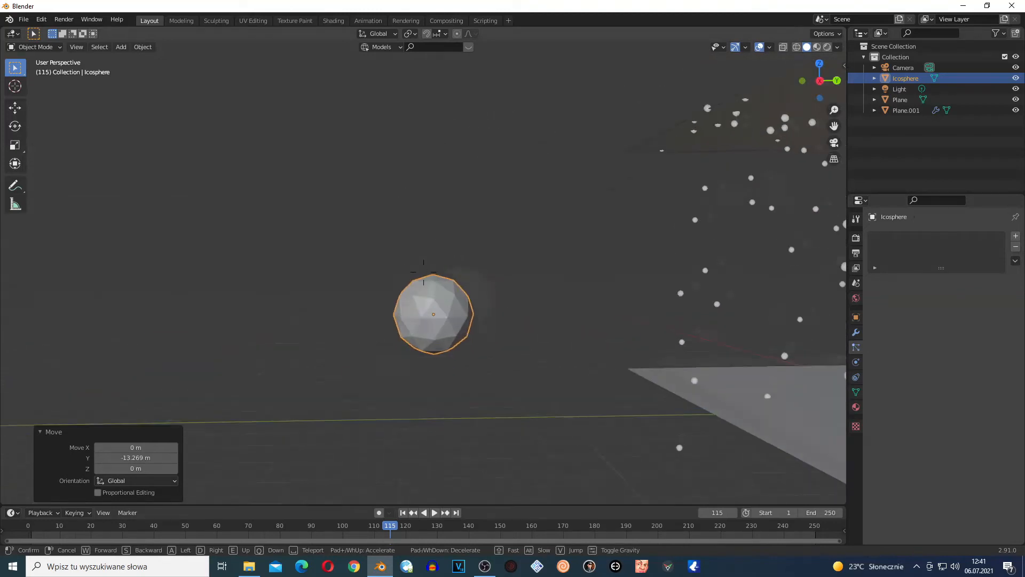
left_click(423, 272)
left_click(432, 172)
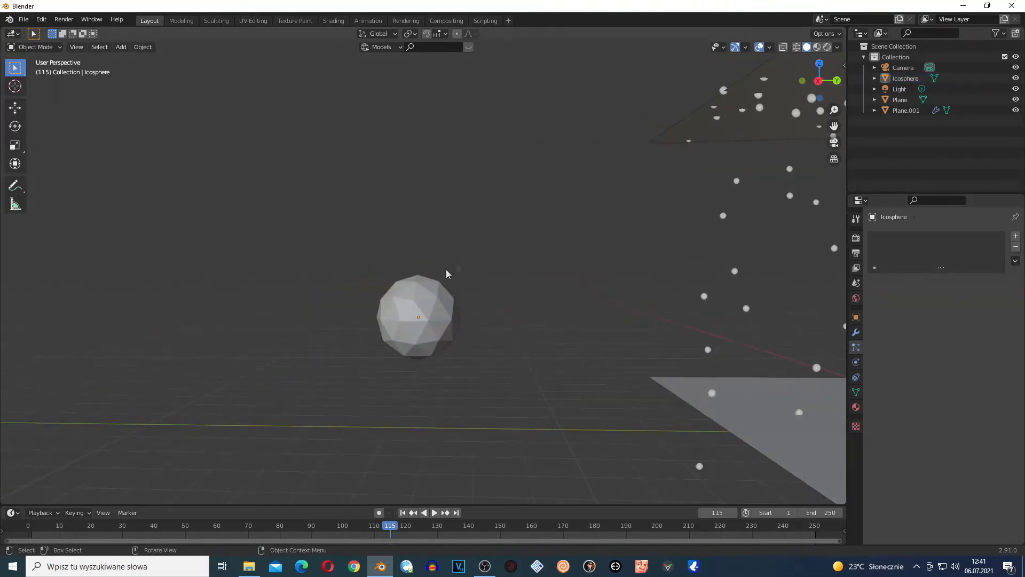
left_click(411, 318)
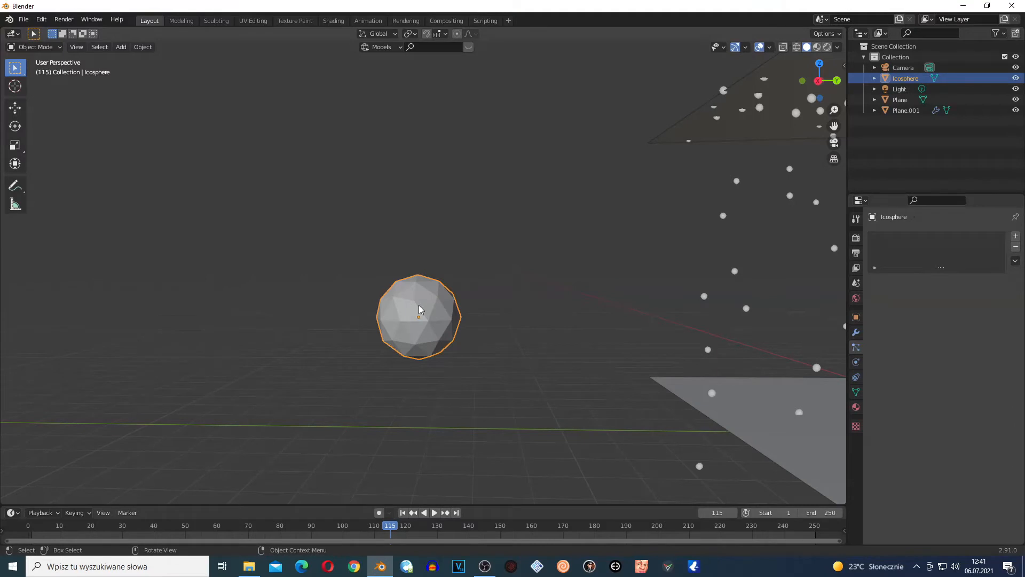
key("Tab")
scroll(421, 296, "up", 5)
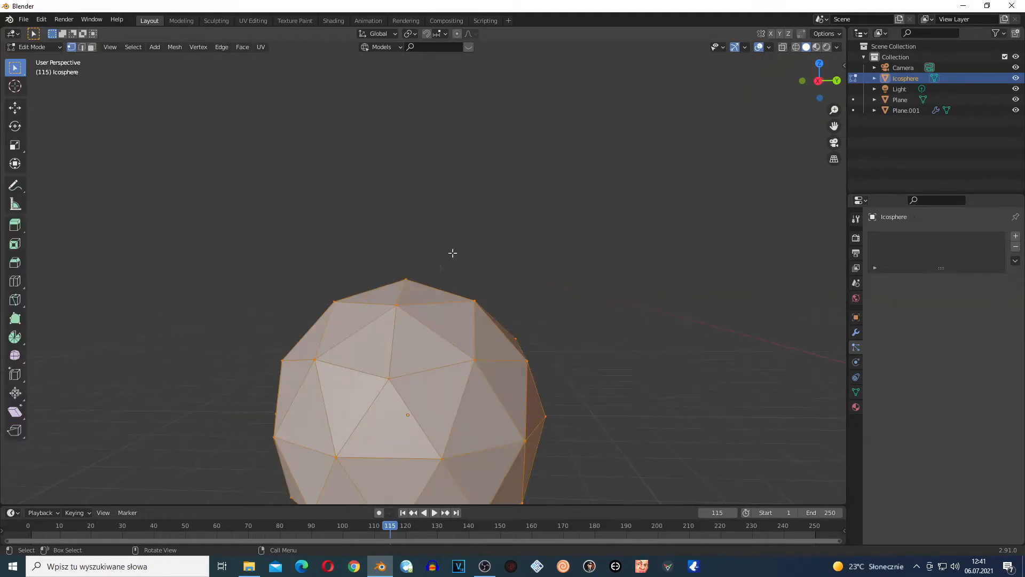
key("alt+a")
left_click(414, 289)
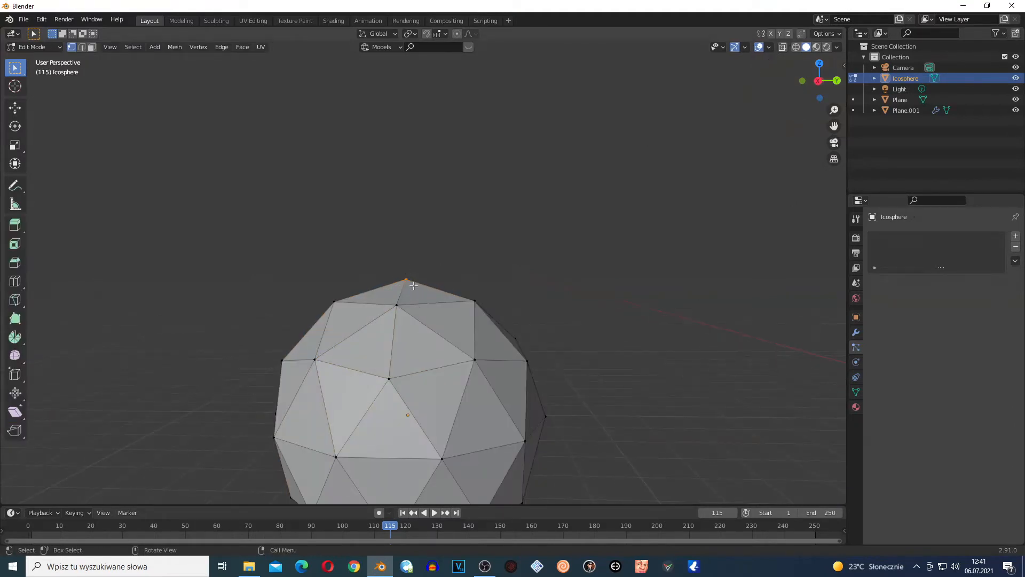
- Pull the top vertex up about 2.73 m with smooth proportional editing of size 1.00 to form a teardrop, and leave edit mode
scroll(407, 281, "down", 4)
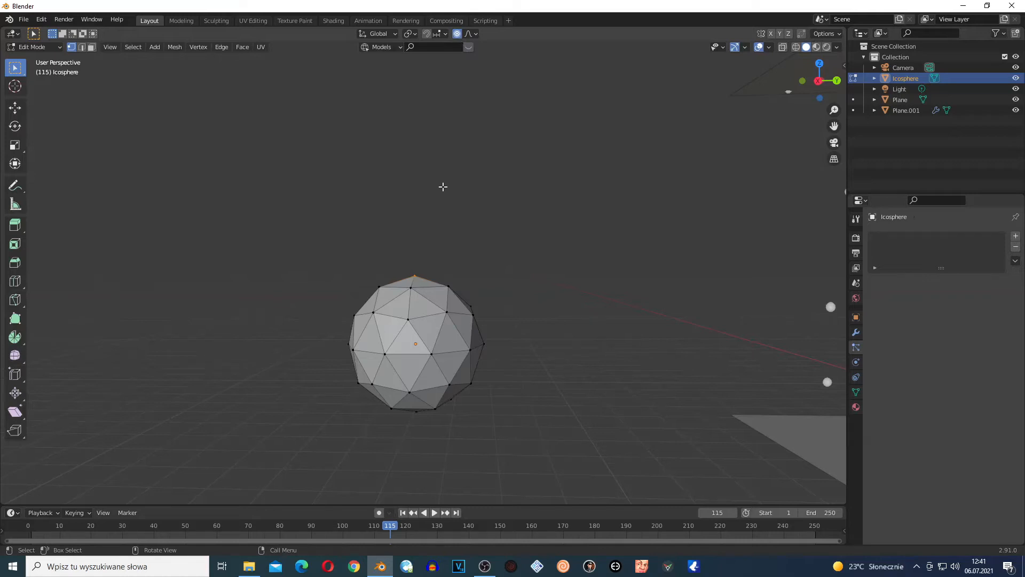
key("g")
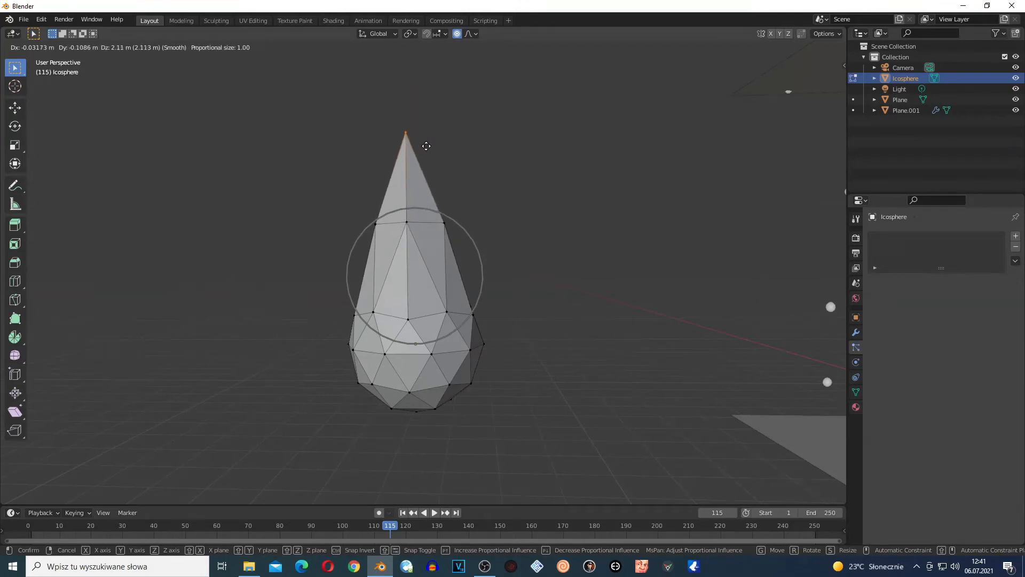
scroll(427, 140, "down", 6)
scroll(428, 147, "down", 2)
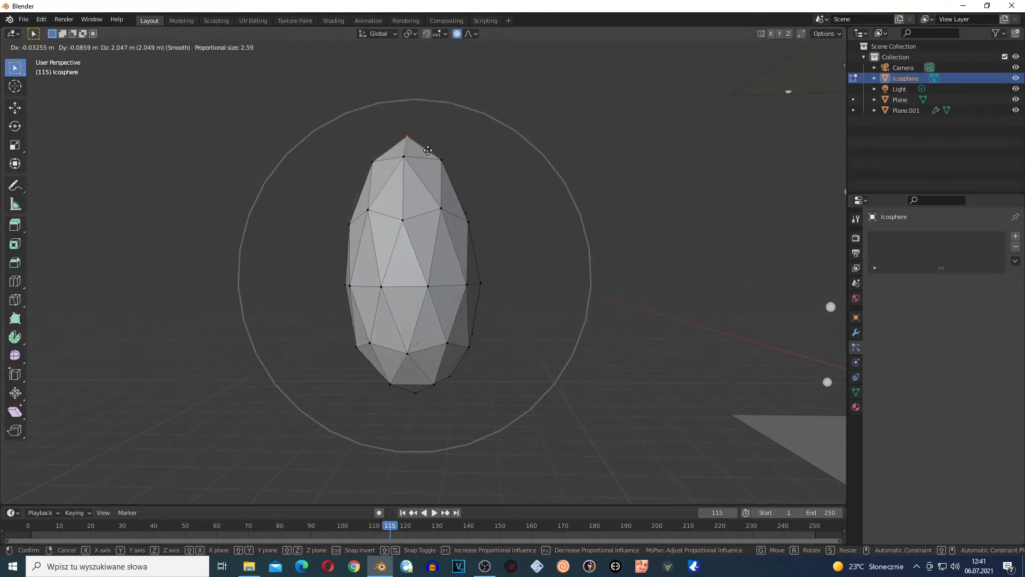
scroll(428, 148, "up", 7)
scroll(417, 158, "down", 1)
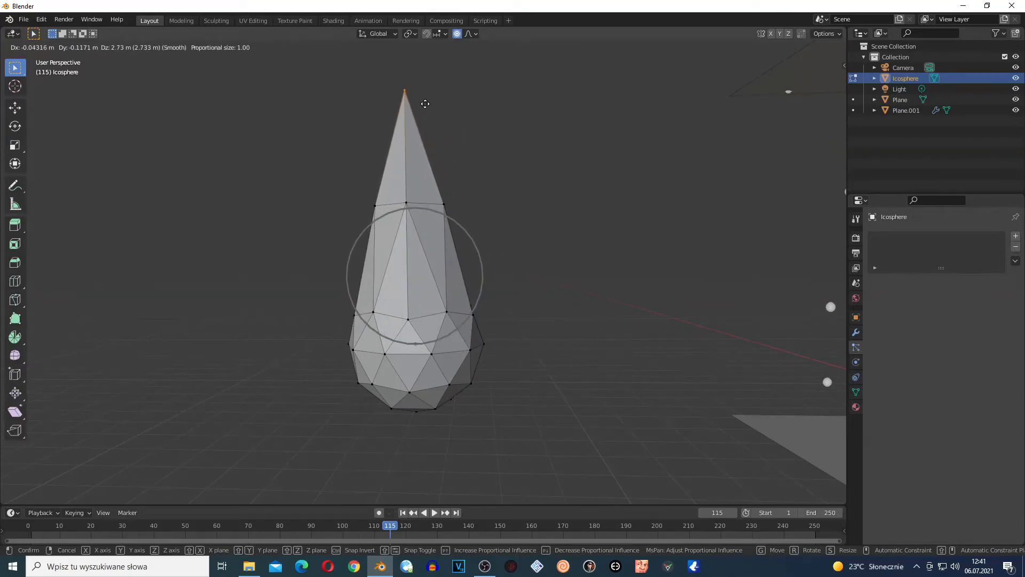
left_click(425, 104)
scroll(438, 272, "down", 8)
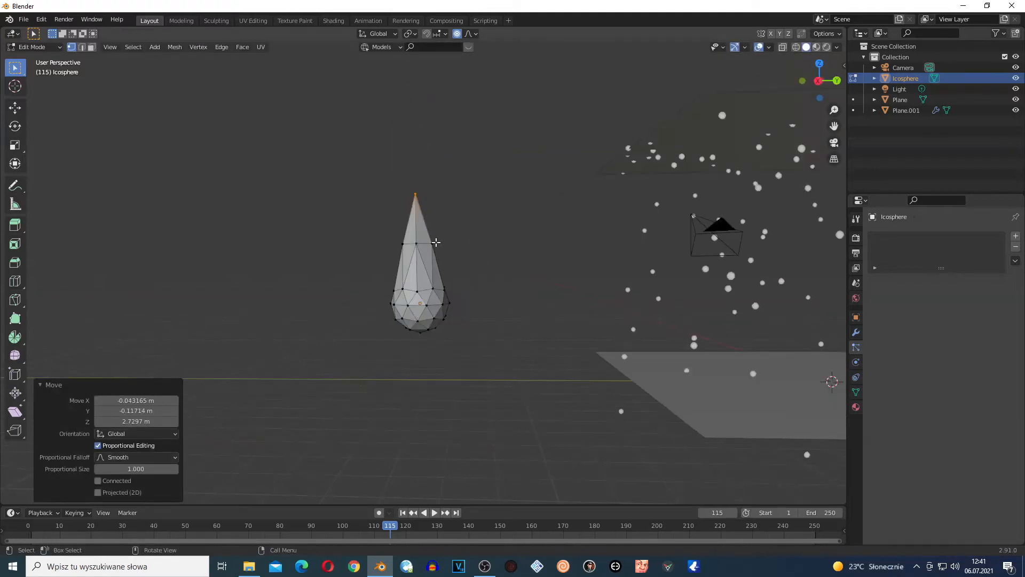
scroll(446, 277, "up", 6)
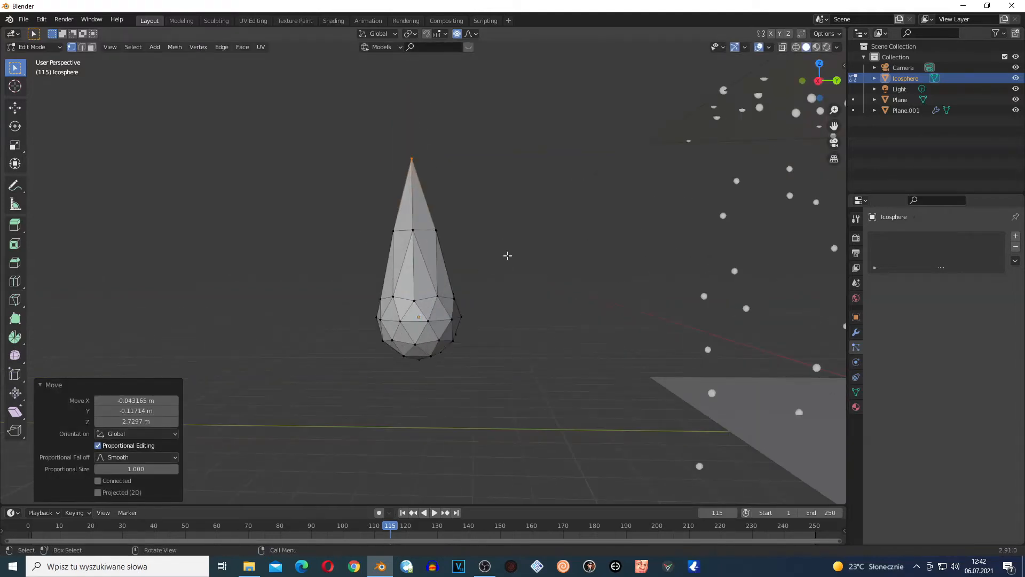
key("Tab")
- Set the upper plane's particle system to render its particles as Object
key("shift+grave")
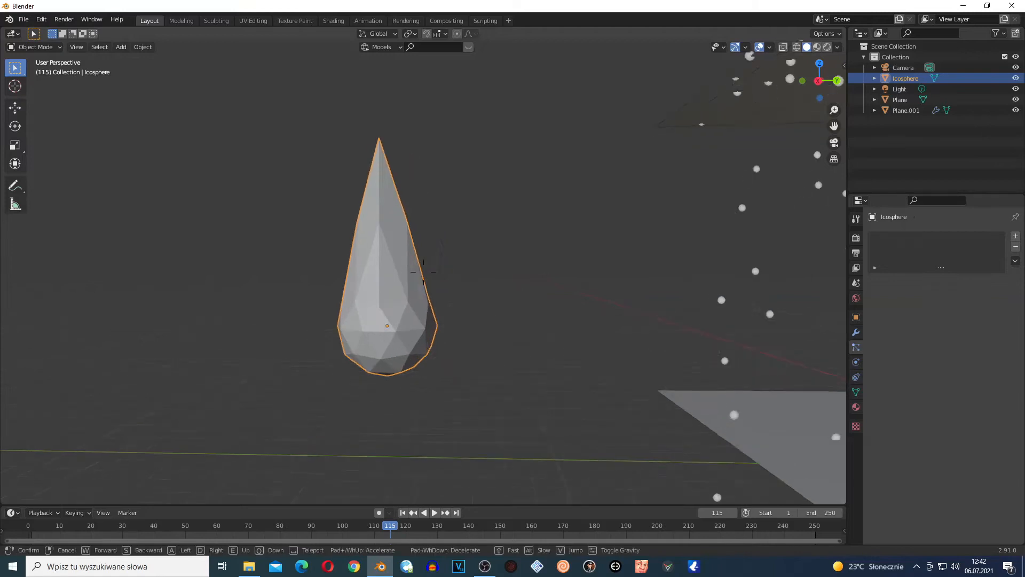
key("w")
key("Escape")
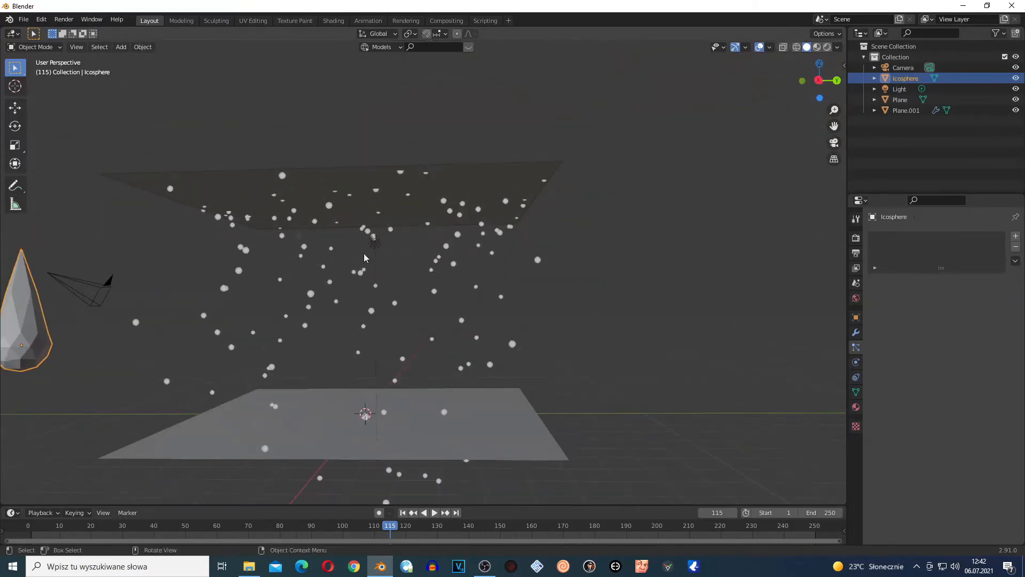
left_click(464, 218)
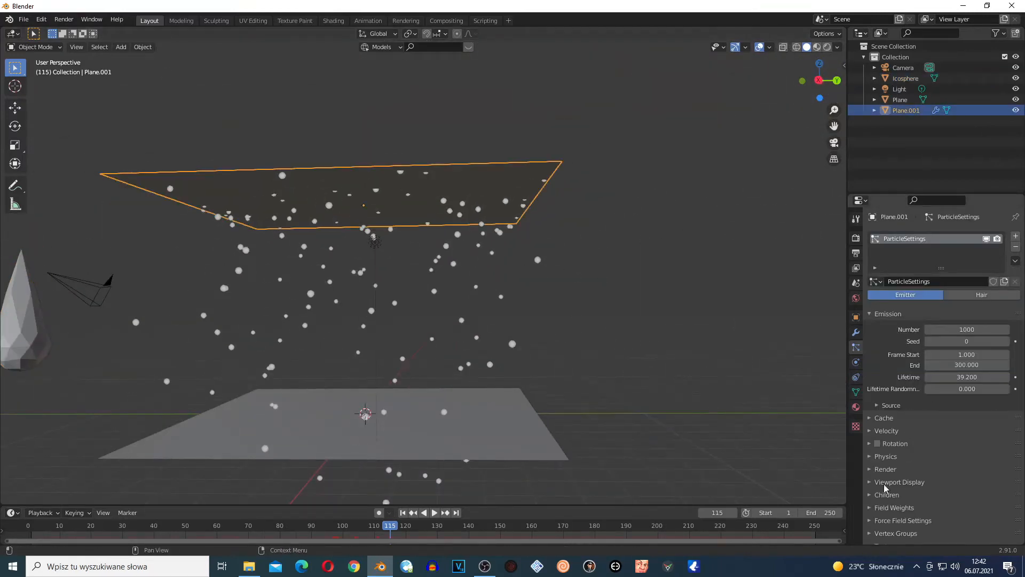
left_click(876, 470)
scroll(949, 450, "down", 2)
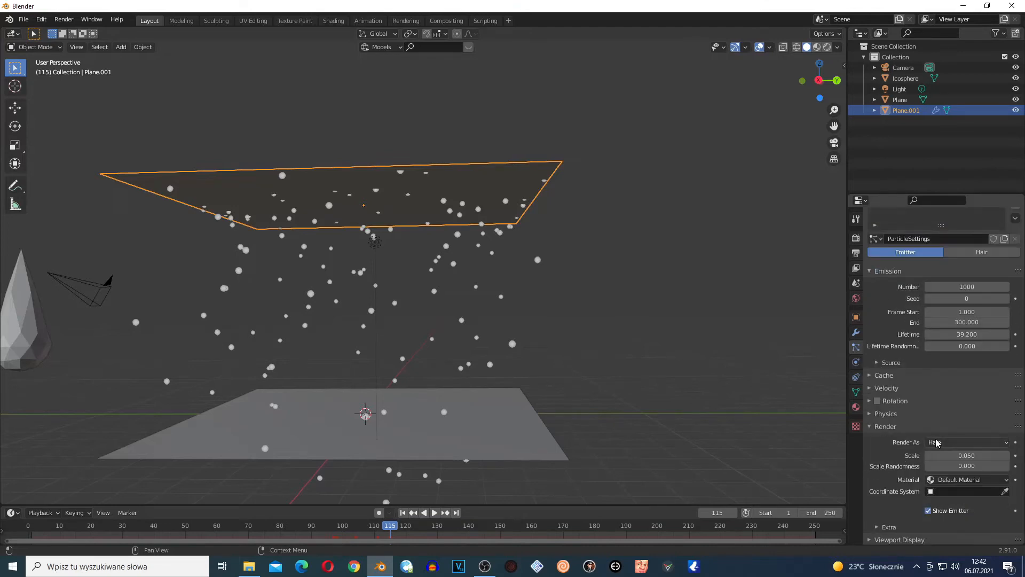
left_click(936, 442)
left_click(956, 503)
- Pick the teardrop-shaped icosphere as the particle system's instance object
scroll(1006, 517, "down", 2)
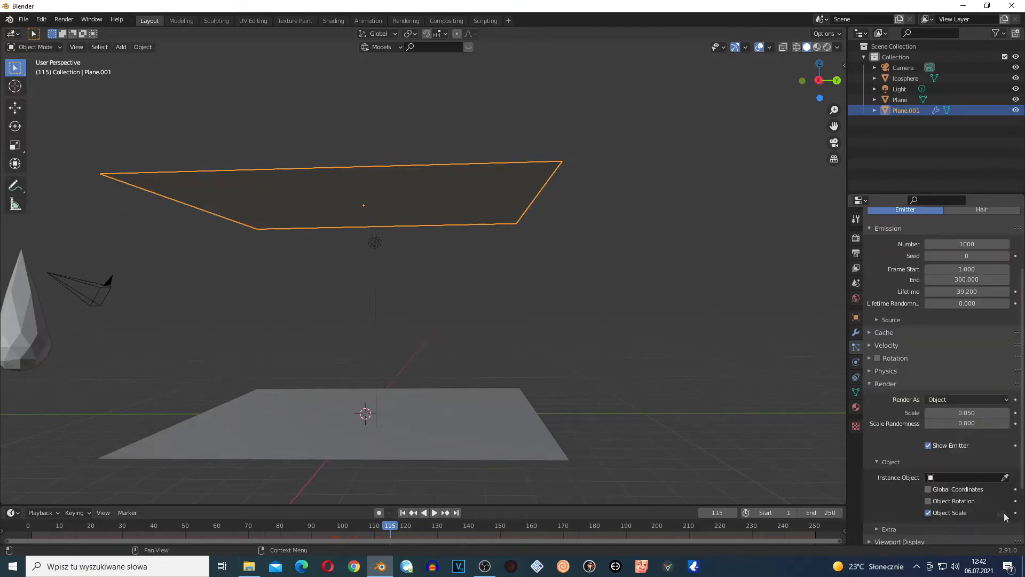
left_click(1005, 478)
left_click(27, 337)
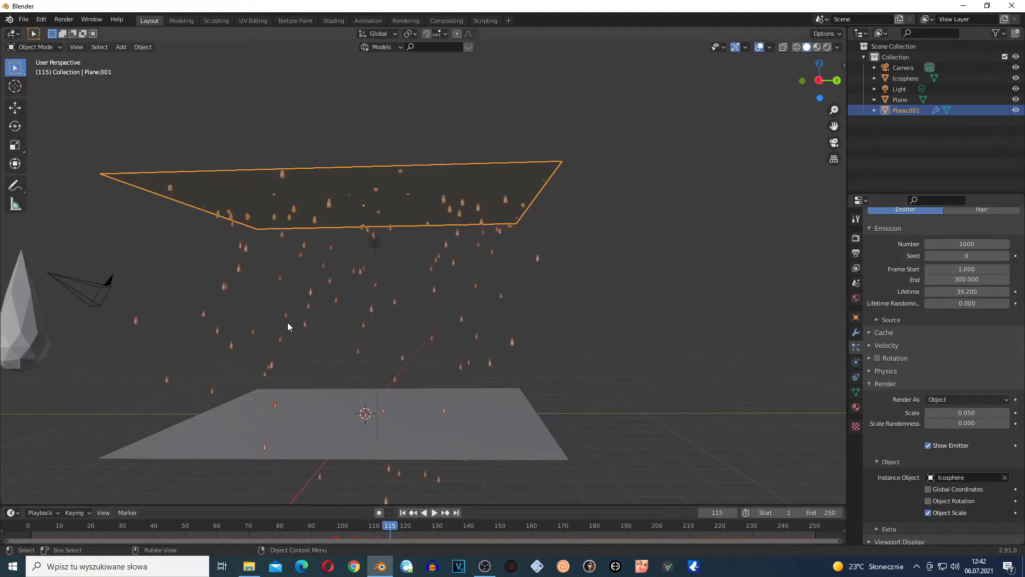
- Inspect the falling drops above the lower plane from close up and scrub the animation to frame 83
key("shift+grave")
key("d")
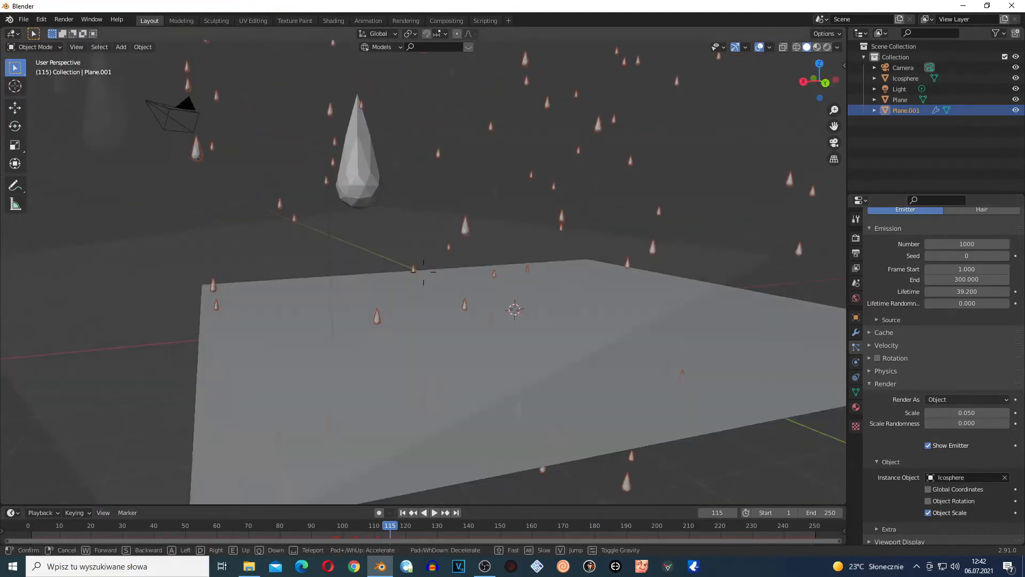
left_click(163, 474)
left_click_drag(33, 535, 289, 544)
key("shift+grave")
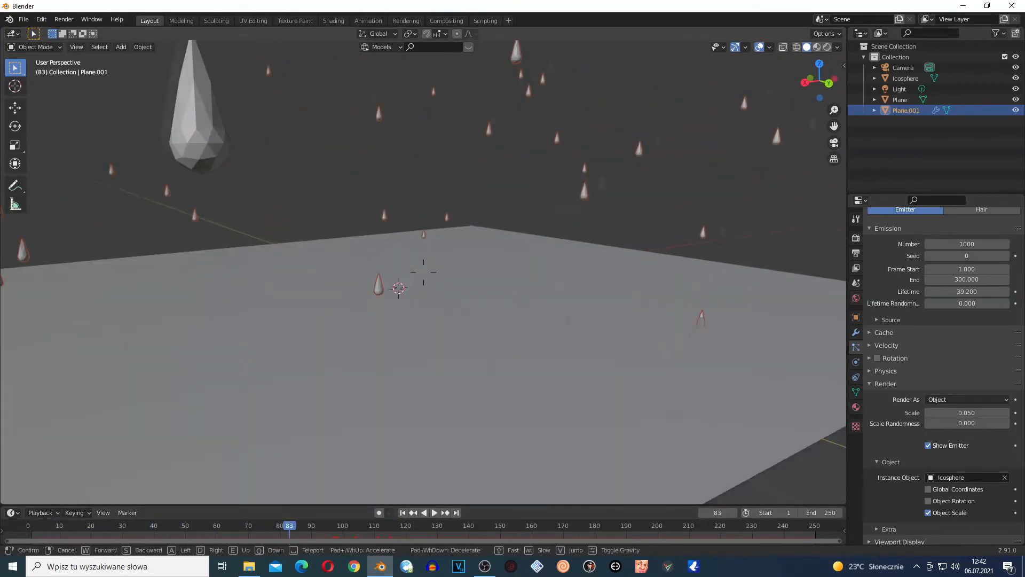
left_click(430, 281)
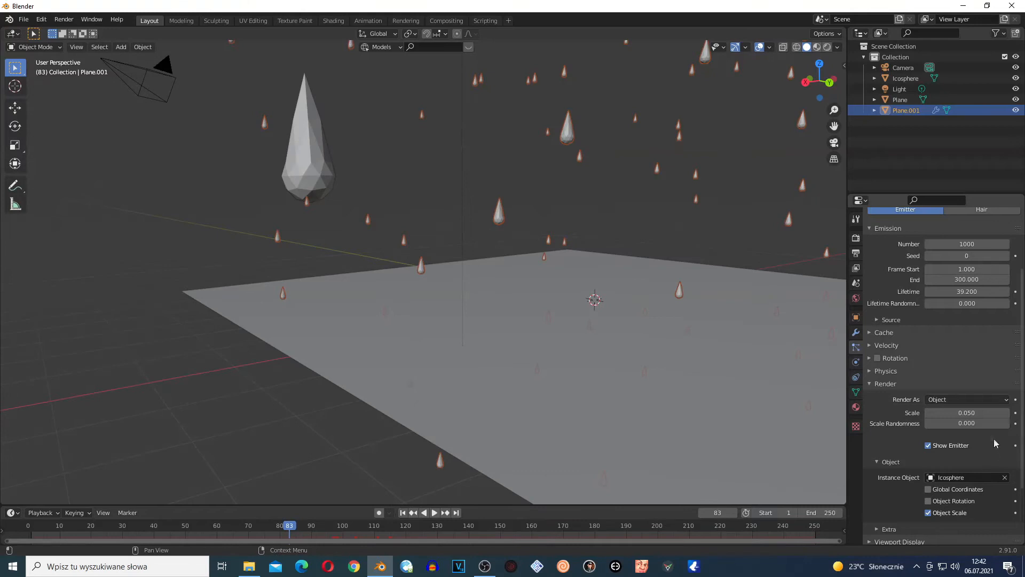
- Set the upper plane's particle render scale to 0.030 and preview the falling drops up close to frame 100
left_click_drag(934, 413, 911, 413)
key("shift+grave")
key("w")
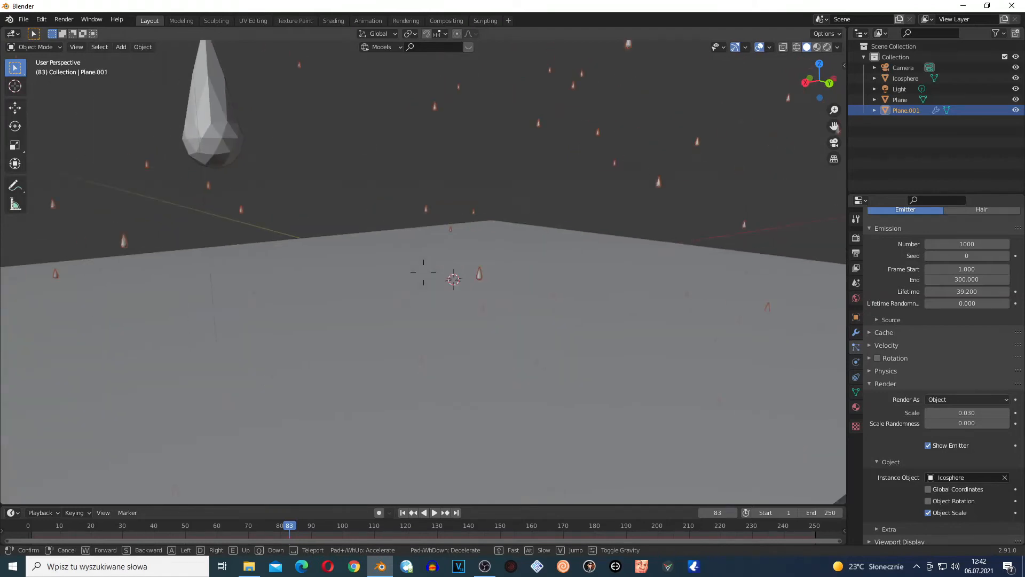
key("Return")
key("space")
left_click(342, 526)
key("space")
- Turn off Show Emitter for the upper plane's particles in both the render and viewport display settings
scroll(992, 430, "down", 2)
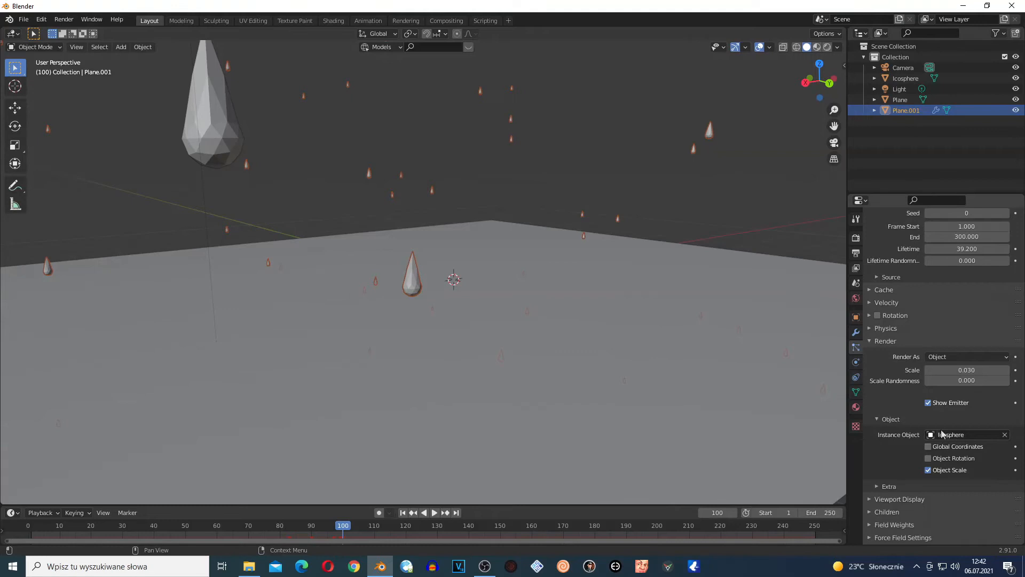
left_click(928, 403)
scroll(870, 463, "down", 2)
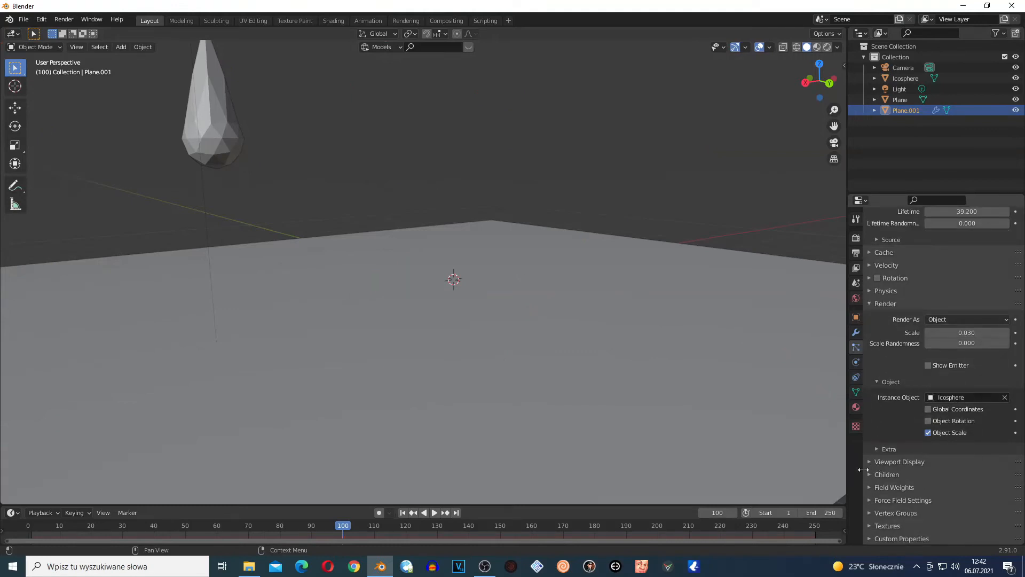
left_click(870, 462)
scroll(882, 472, "down", 3)
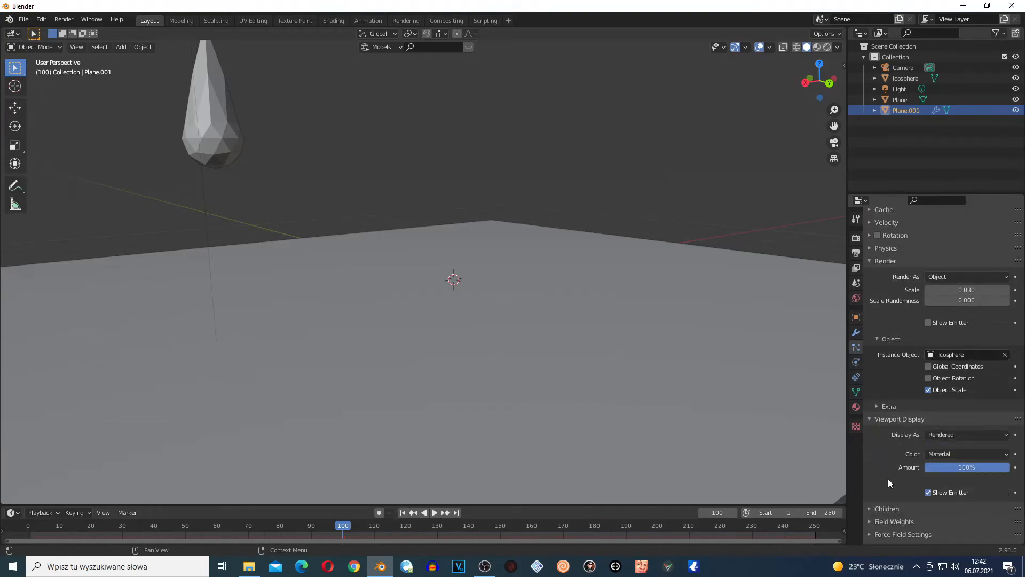
left_click(930, 473)
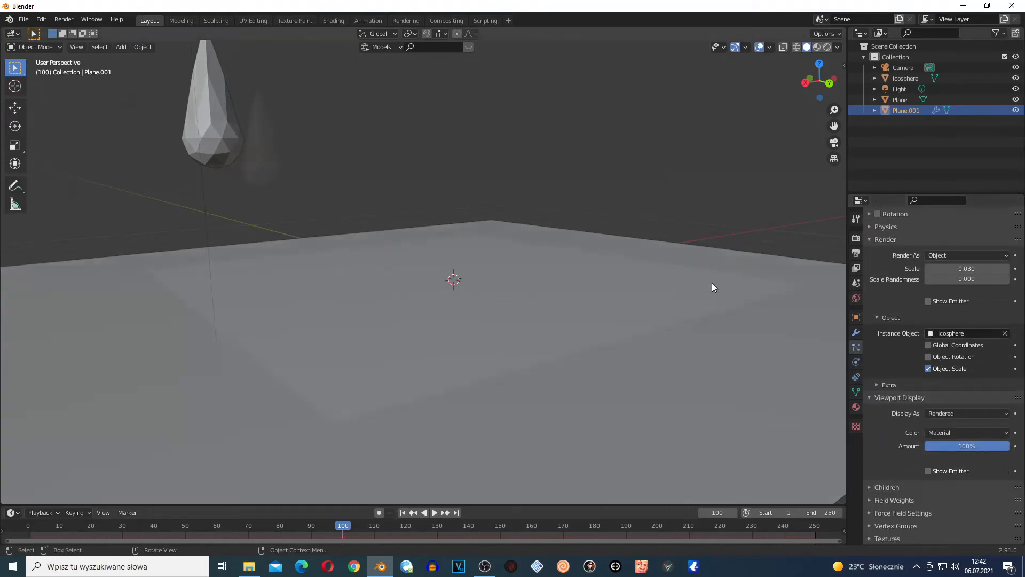
- Check the hidden upper plane from a closer view, both selected and deselected
left_click(425, 114)
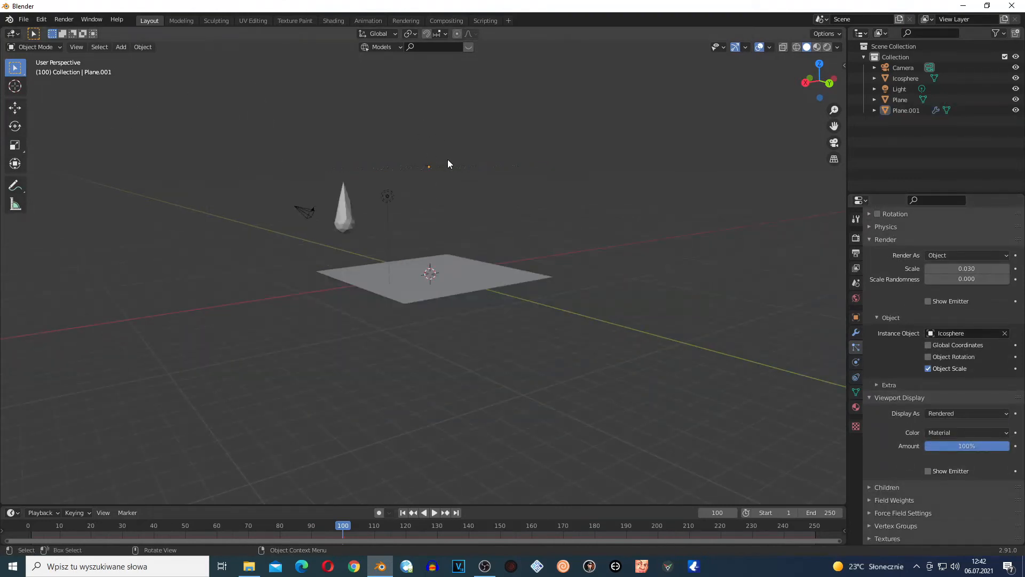
key("shift+grave")
key("w")
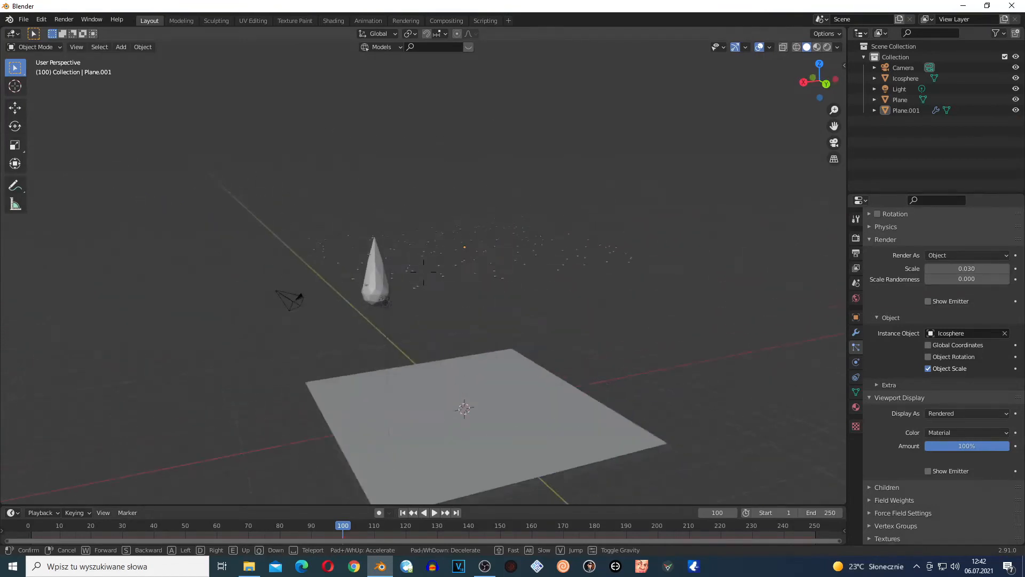
key("Escape")
left_click(377, 151)
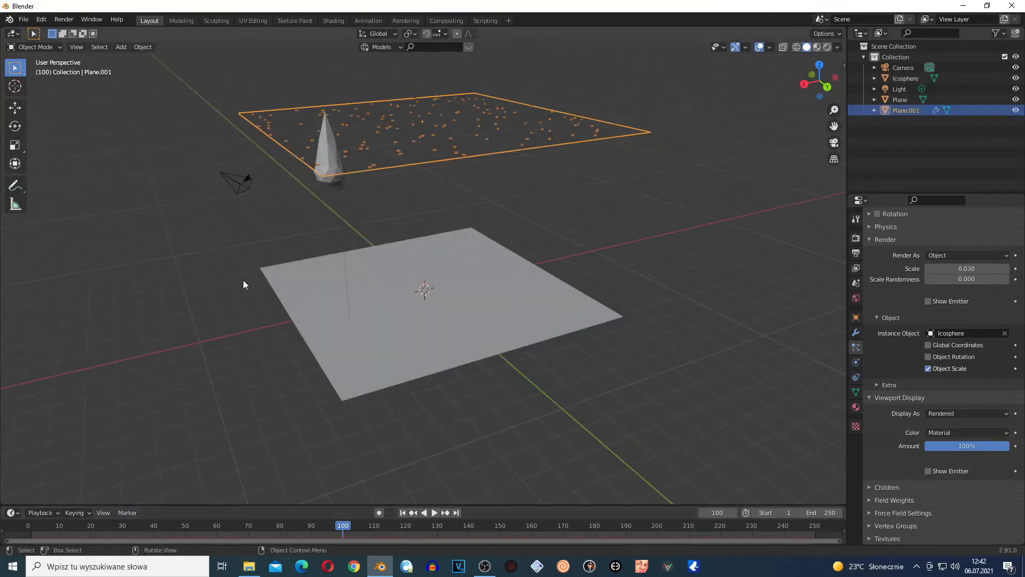
left_click(388, 134)
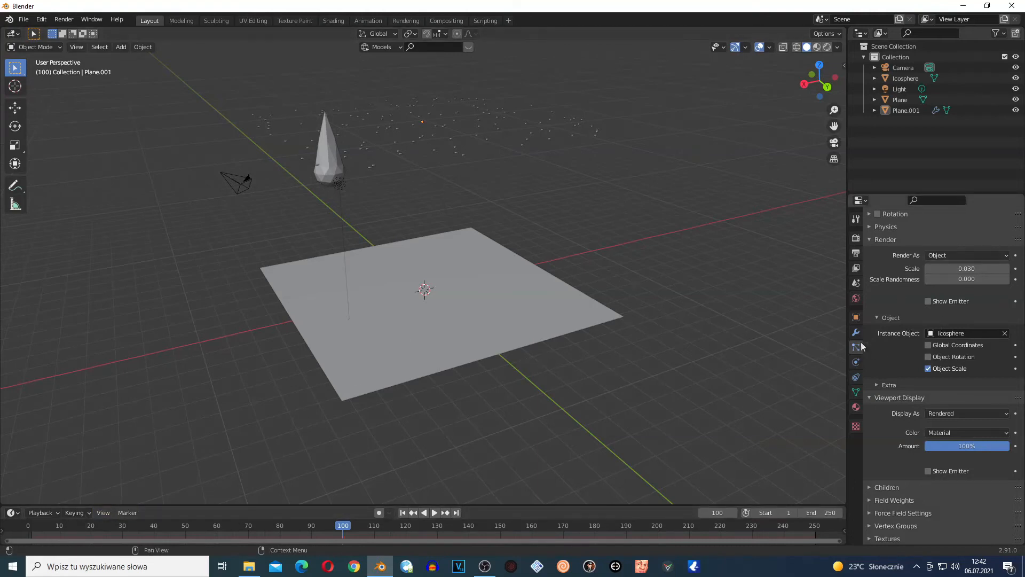
- Expand the particle system's cache settings and set the animation's end frame to 300
scroll(885, 330, "up", 3)
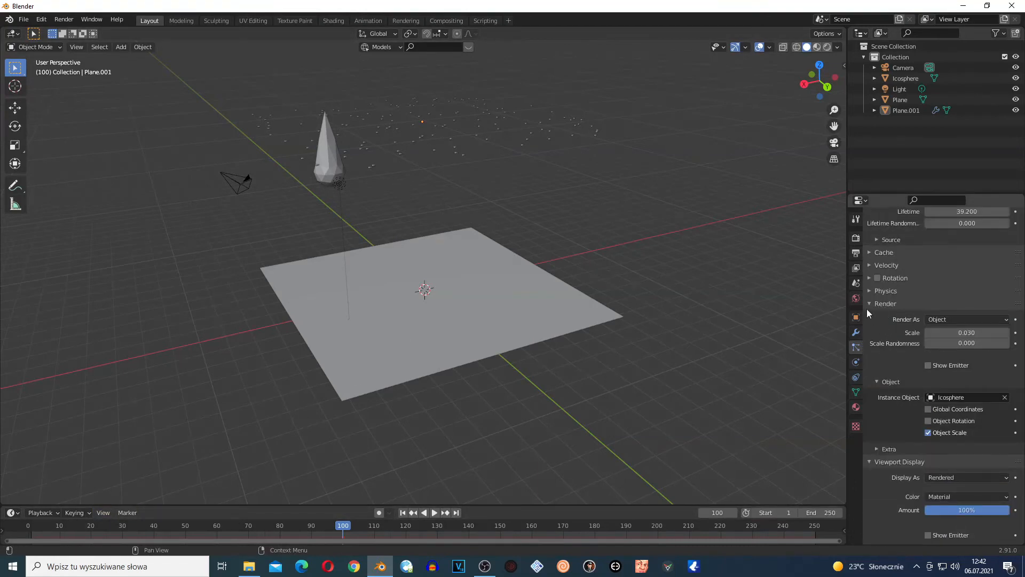
left_click(866, 303)
left_click(866, 321)
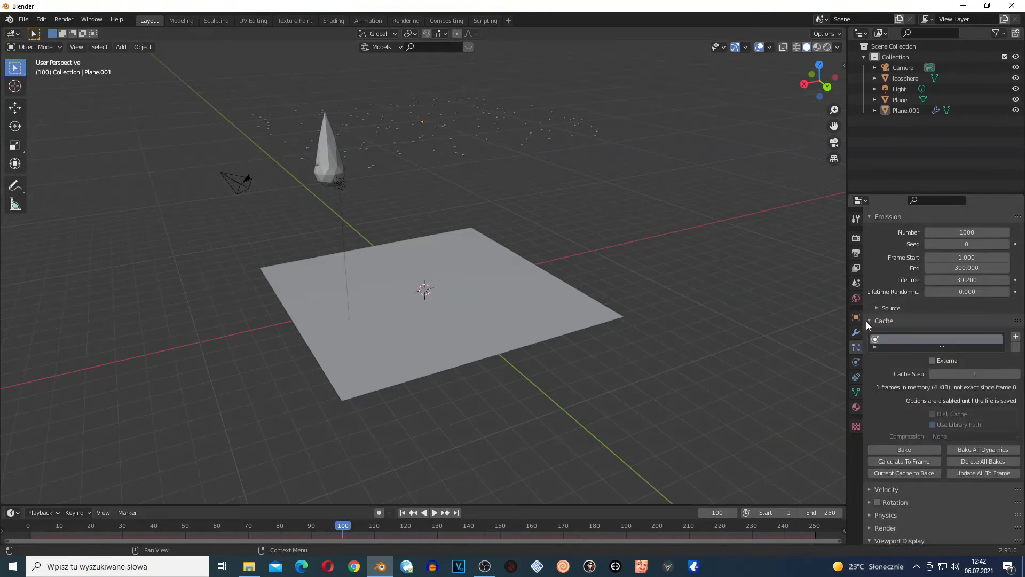
scroll(876, 348, "down", 3)
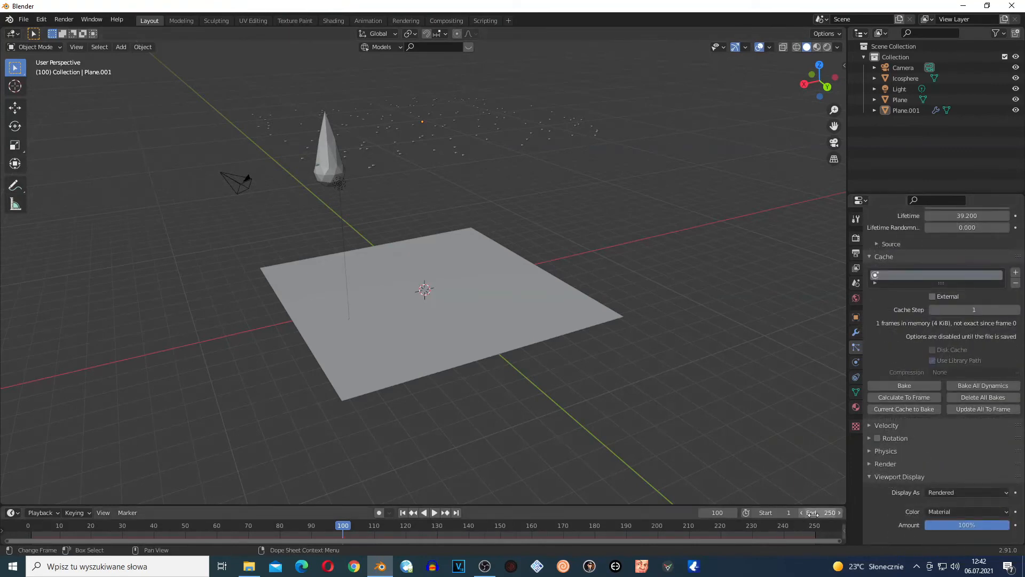
left_click_drag(651, 505, 660, 463)
double_click(835, 469)
type("300")
key("Return")
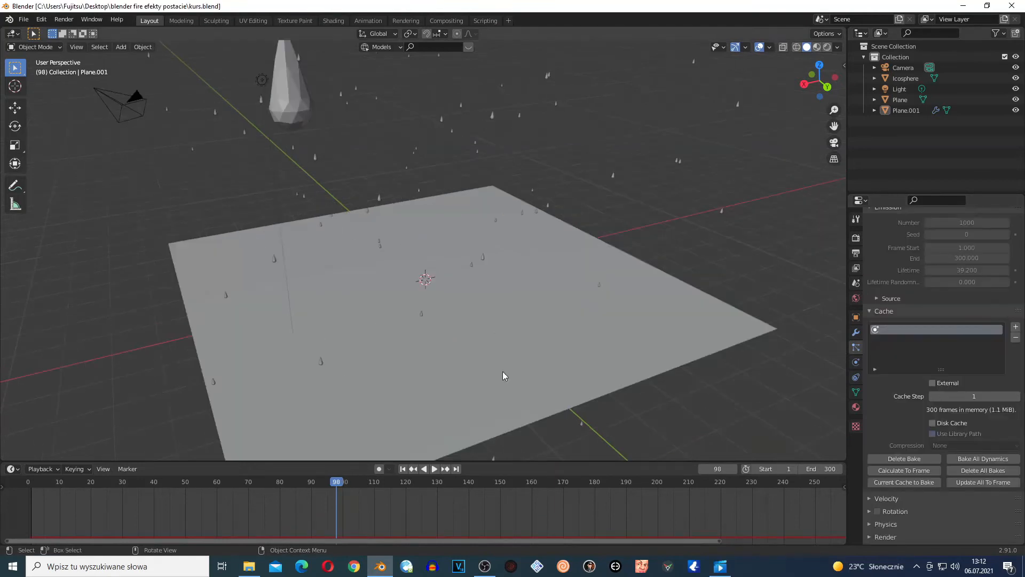
- Enable Dynamic Paint physics on the lower plane and add a canvas to it
scroll(505, 368, "down", 5)
scroll(511, 356, "up", 5)
left_click(485, 362)
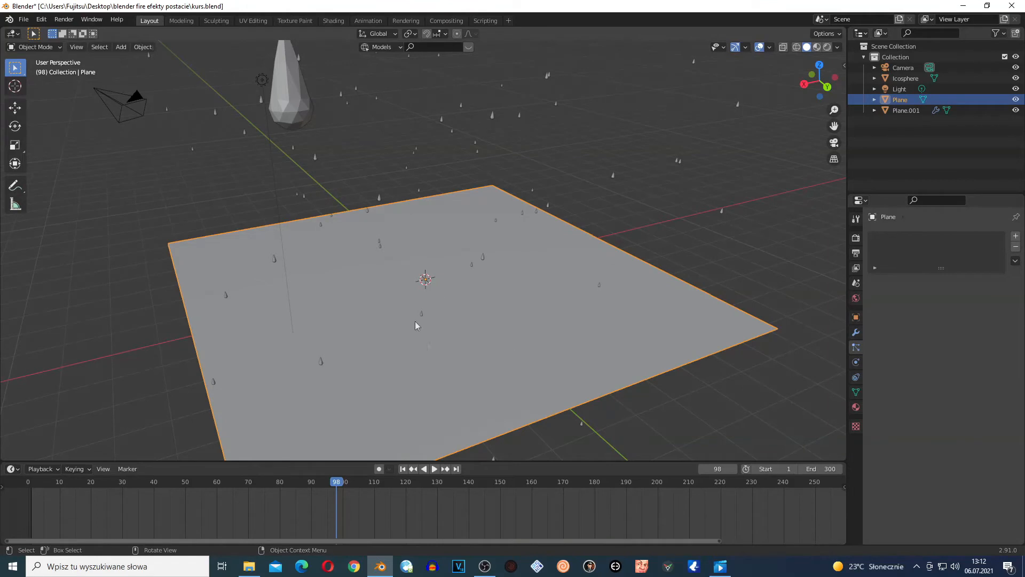
left_click(856, 378)
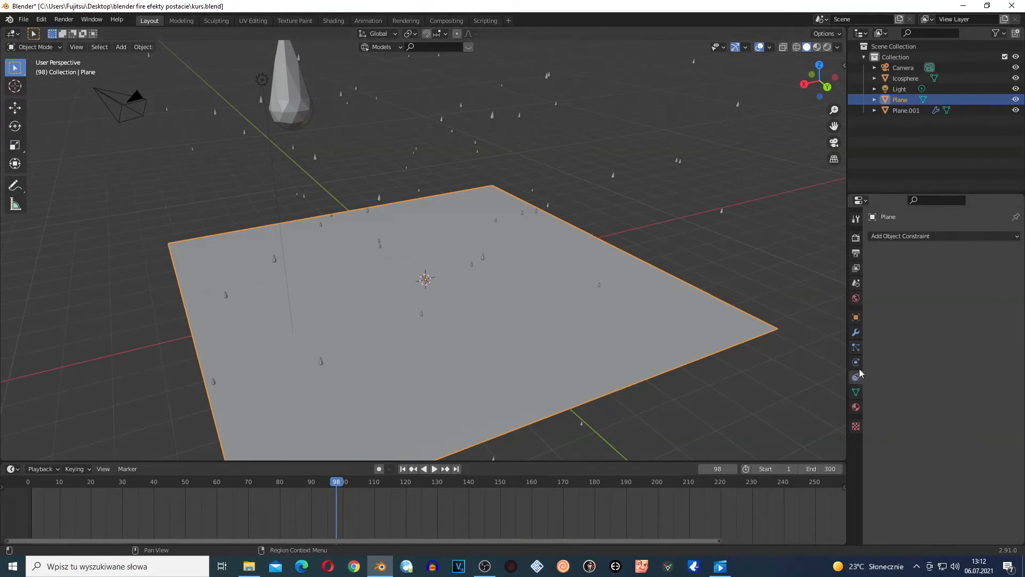
left_click(857, 363)
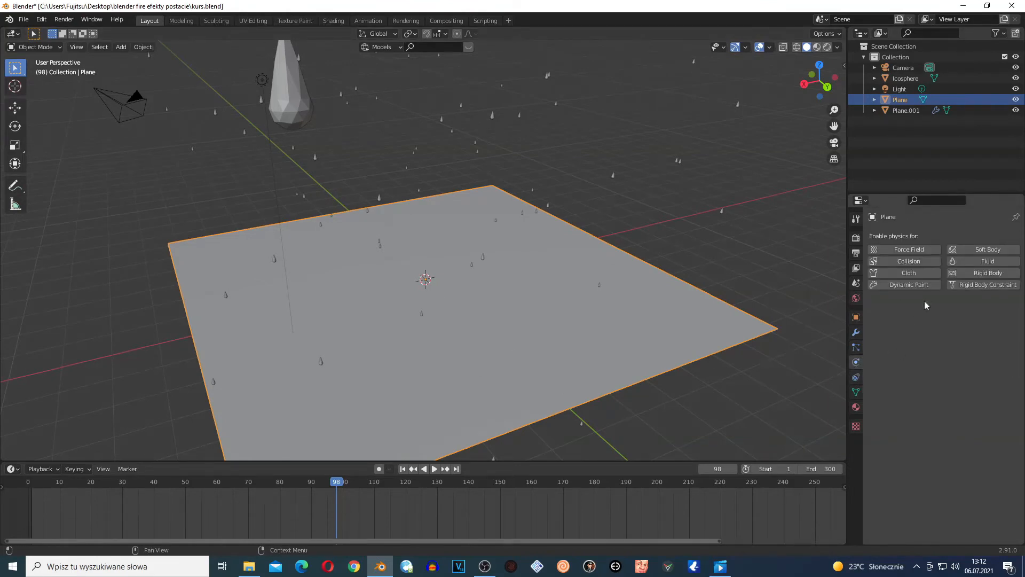
left_click(910, 284)
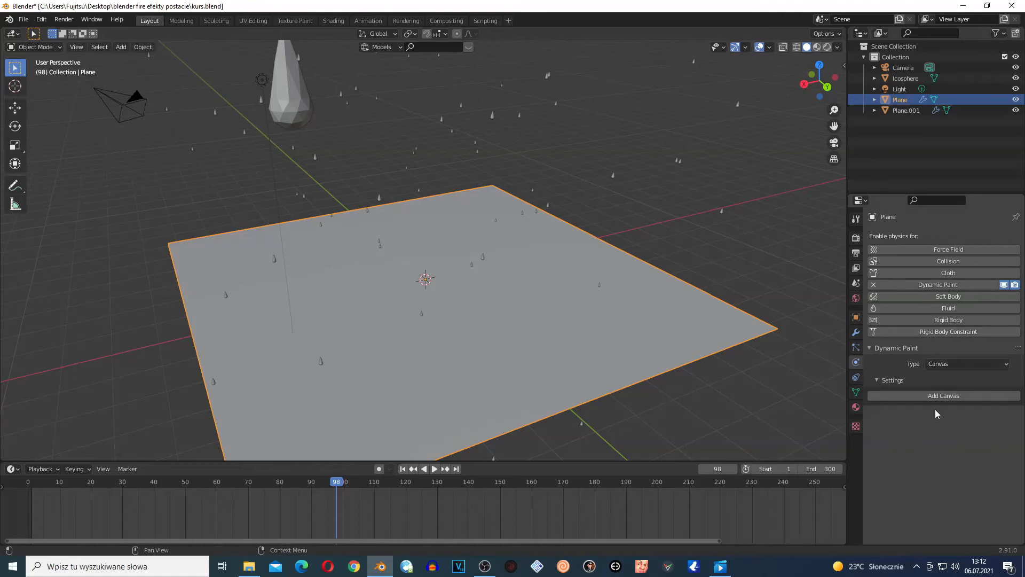
left_click(948, 395)
- Set the lower plane's canvas to 4 sub-steps and its surface type to Waves
scroll(955, 461, "down", 5)
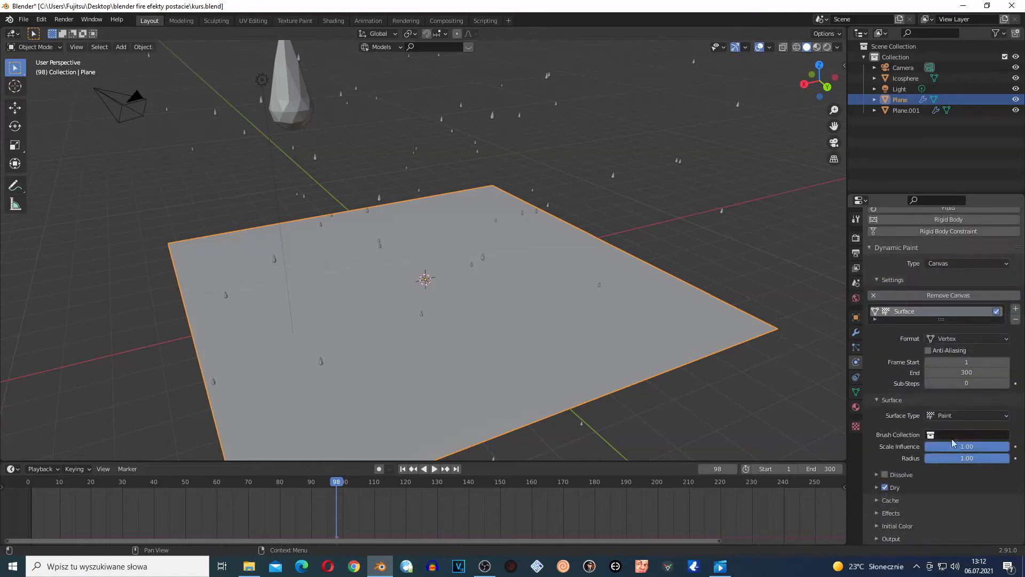
left_click_drag(1000, 382, 1007, 383)
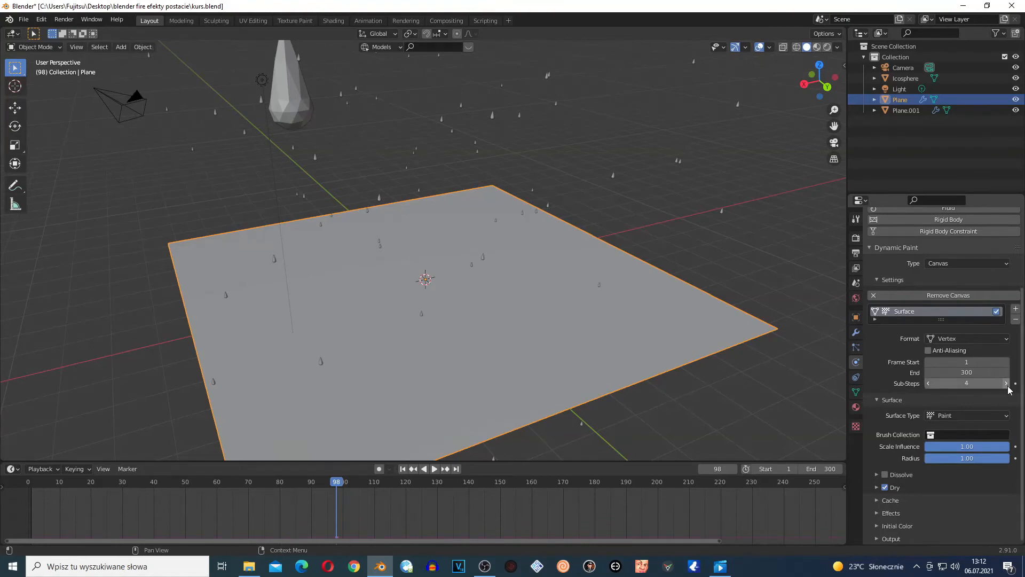
left_click(958, 416)
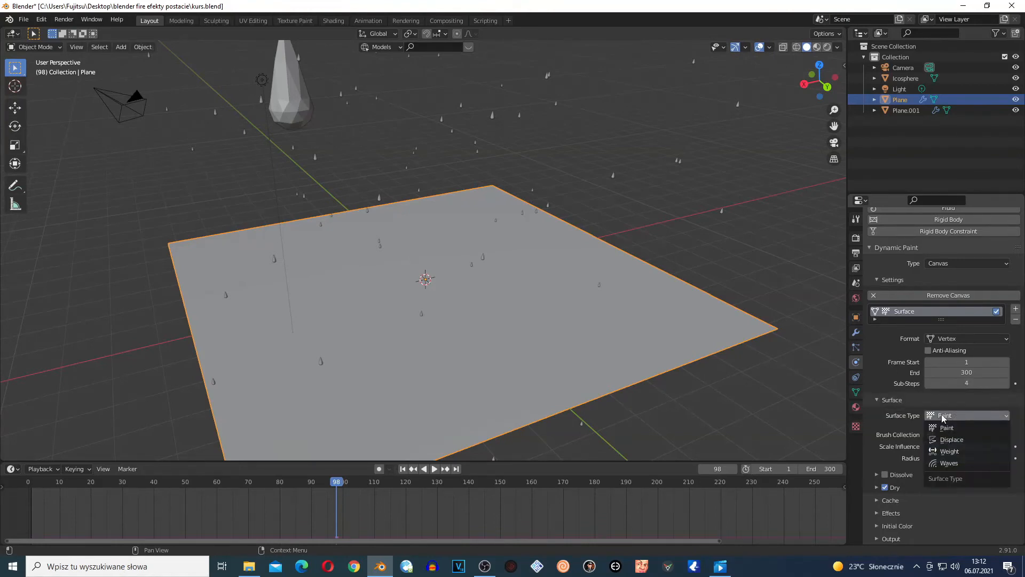
left_click(970, 464)
scroll(940, 425, "down", 1)
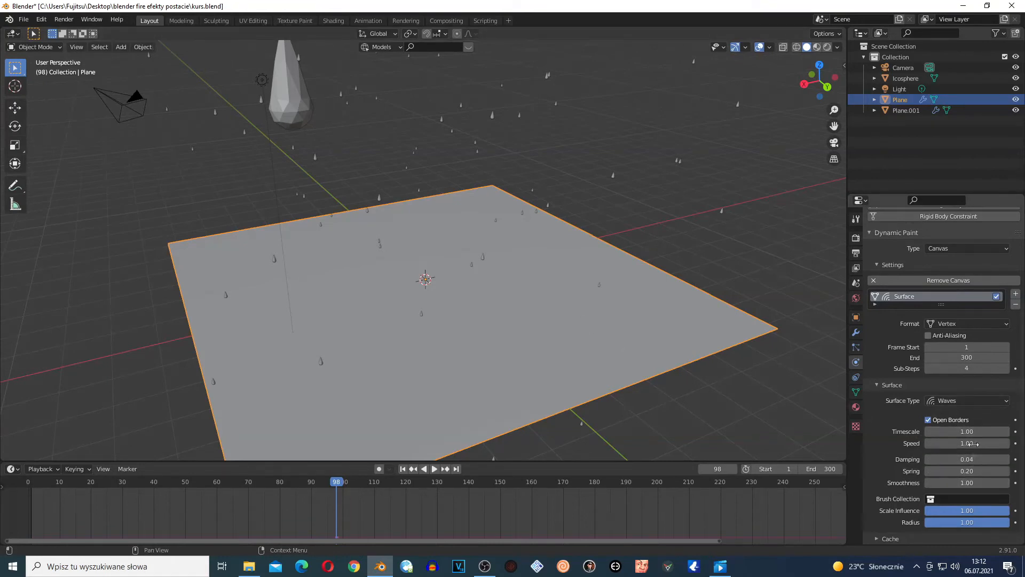
scroll(482, 274, "down", 3)
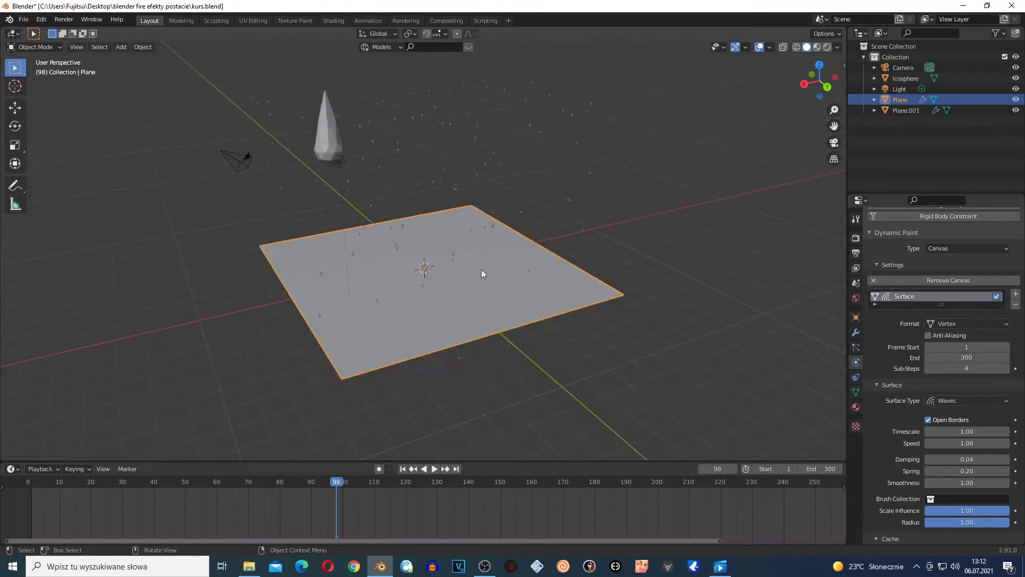
- Enable Dynamic Paint on the upper plane with type Brush and add the brush
left_click(402, 109)
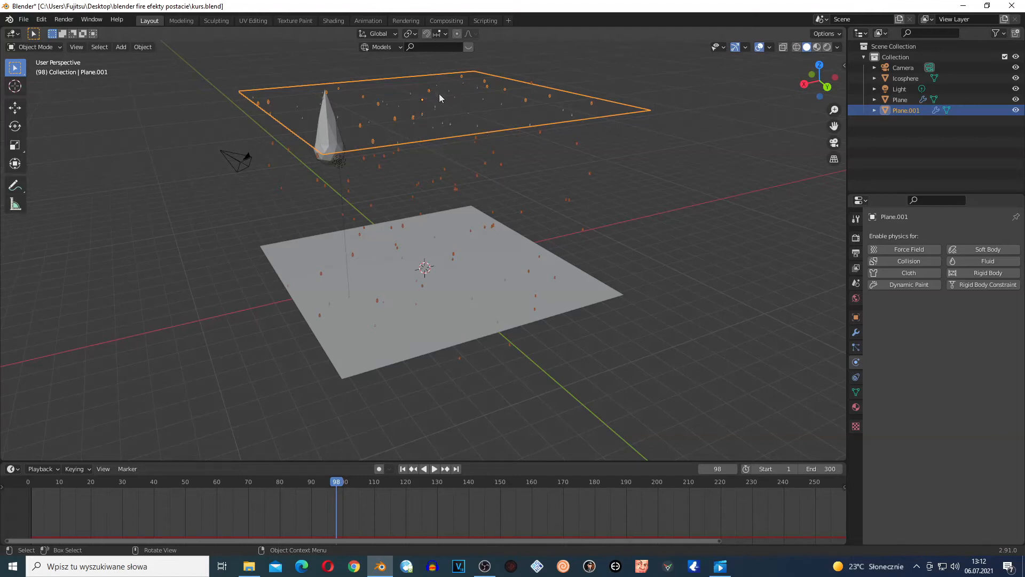
left_click(913, 288)
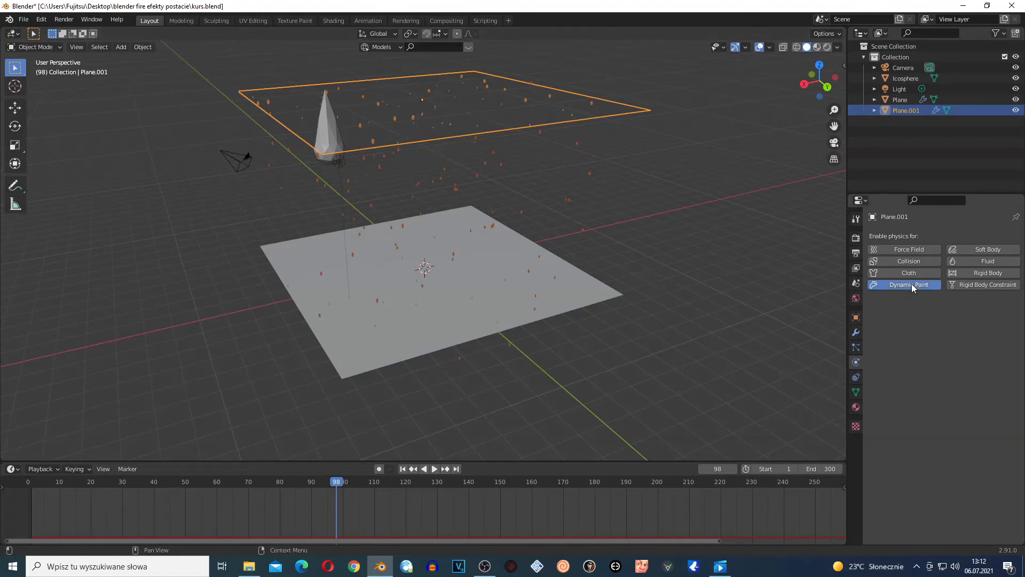
left_click(962, 364)
left_click(957, 388)
left_click(945, 398)
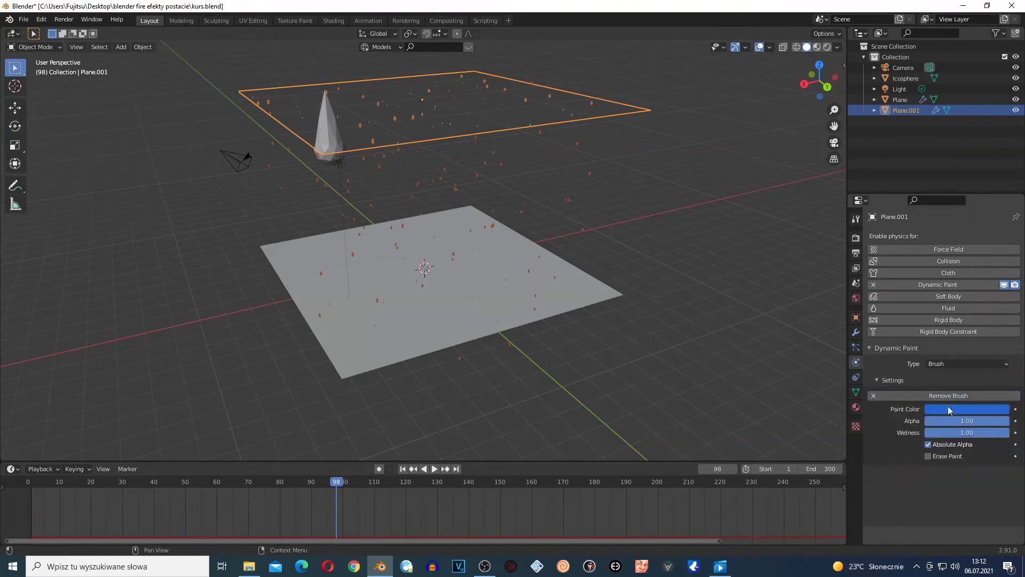
- Set the brush's paint source to Particle System and choose ParticleSettings as its particle system
left_click(969, 490)
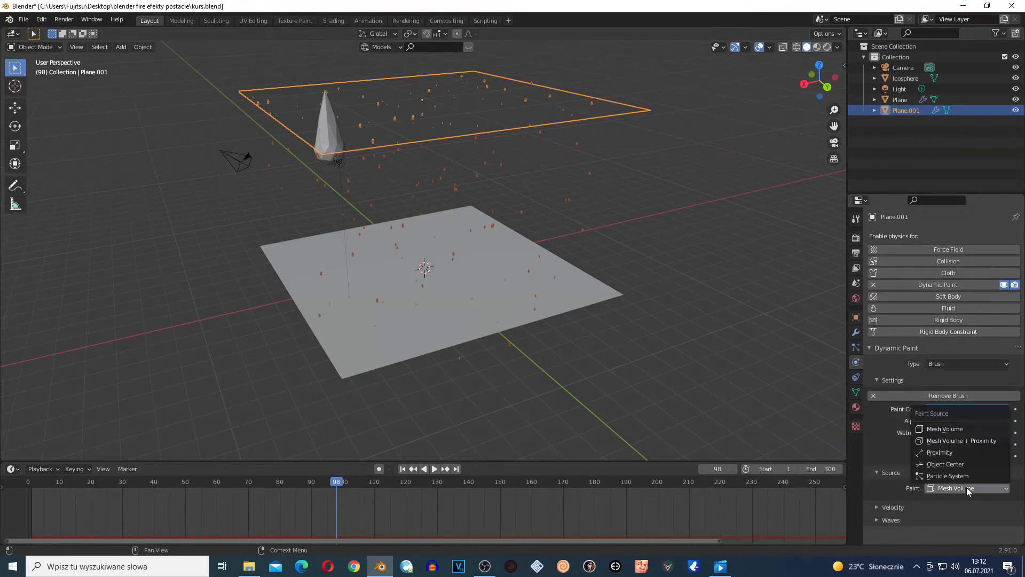
left_click(948, 476)
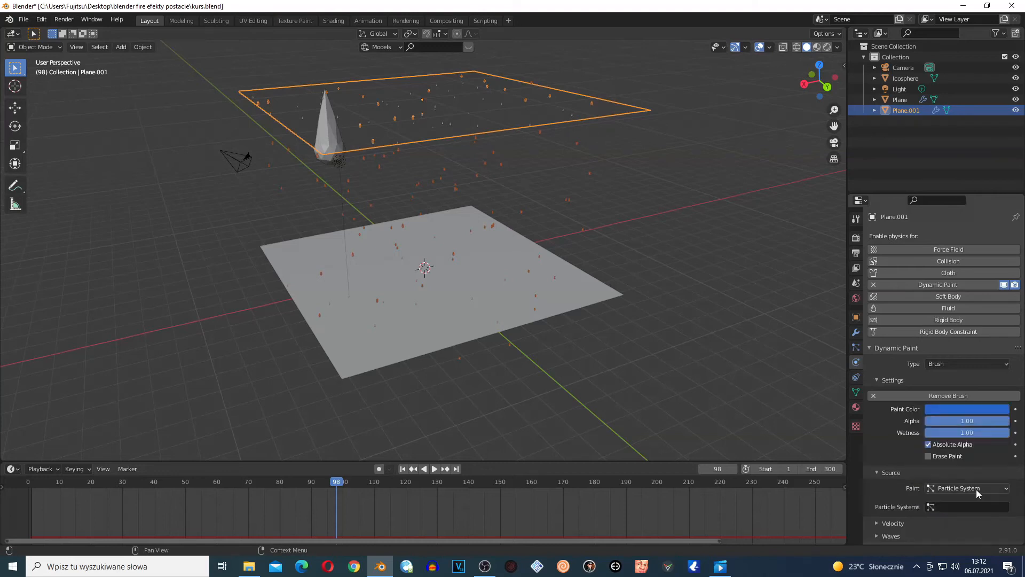
left_click(940, 506)
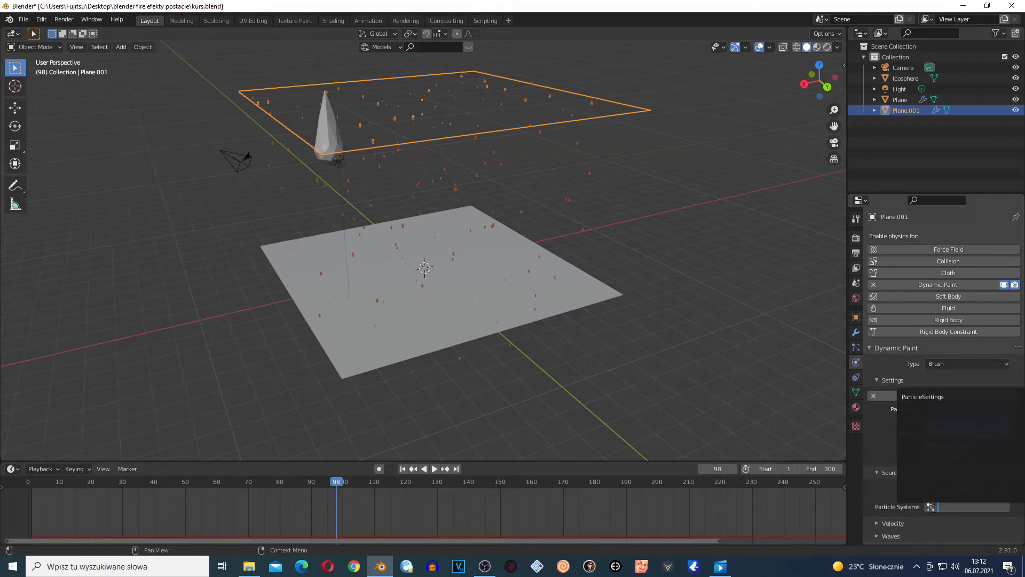
left_click(929, 397)
- Play the animation from near the start, examine the ripples on the lower plane up close, and replay to frame 127
left_click(42, 488)
key("space")
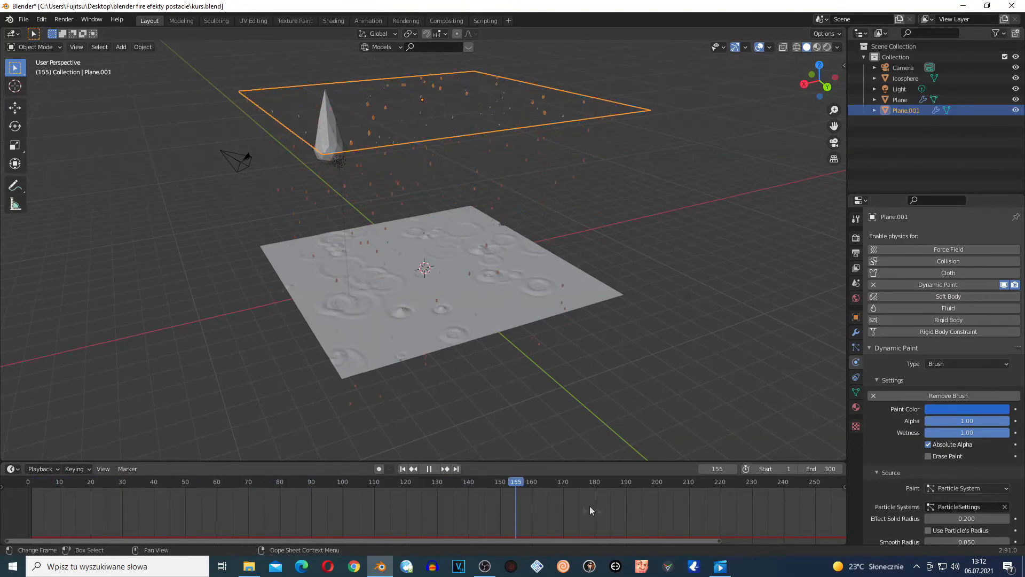
scroll(447, 339, "up", 6)
scroll(447, 339, "down", 6)
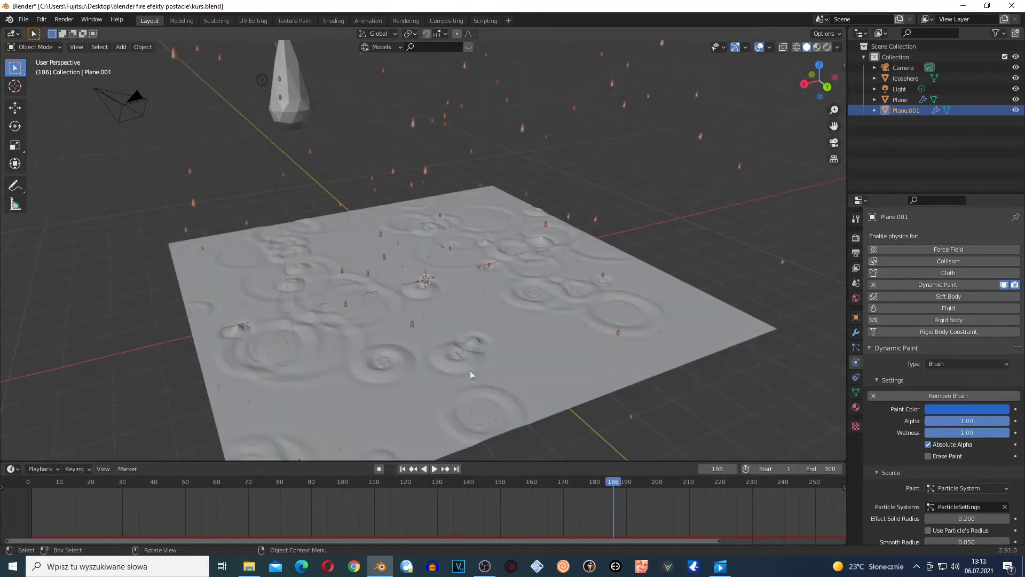
key("space")
left_click(160, 521)
key("space")
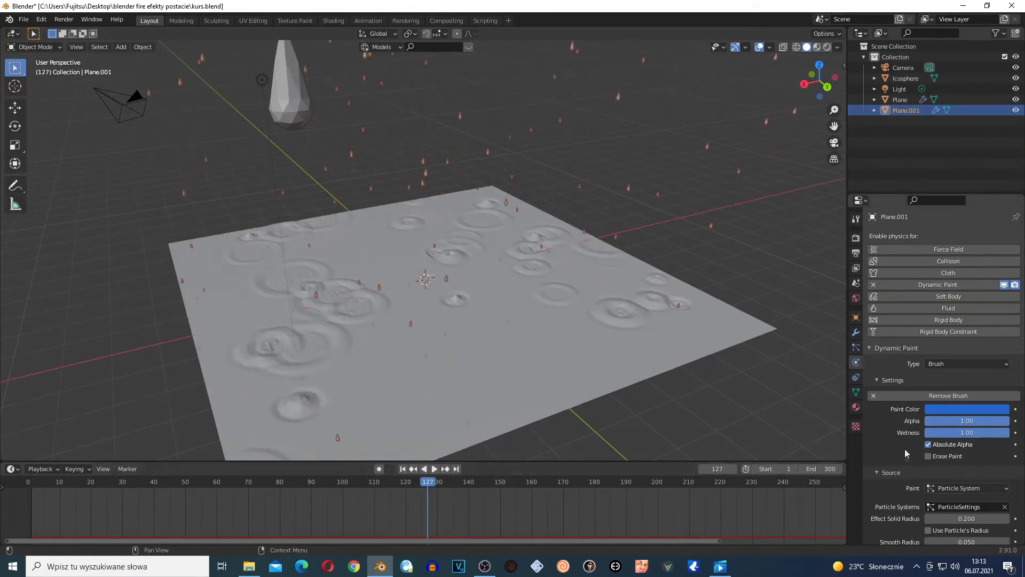
- Expand the brush's wave settings and set the wave factor to 0.00
scroll(910, 451, "down", 2)
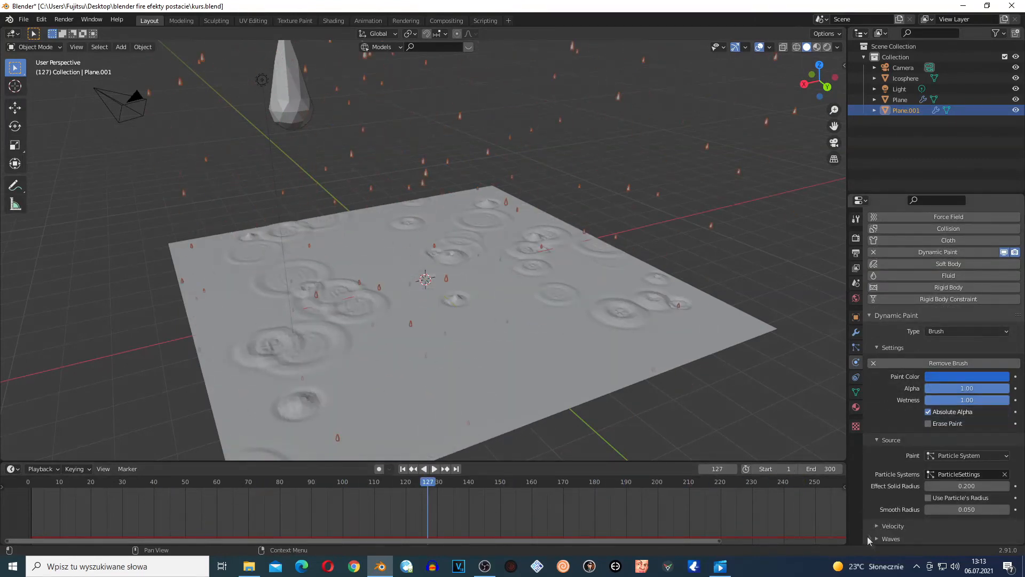
scroll(884, 534, "down", 2)
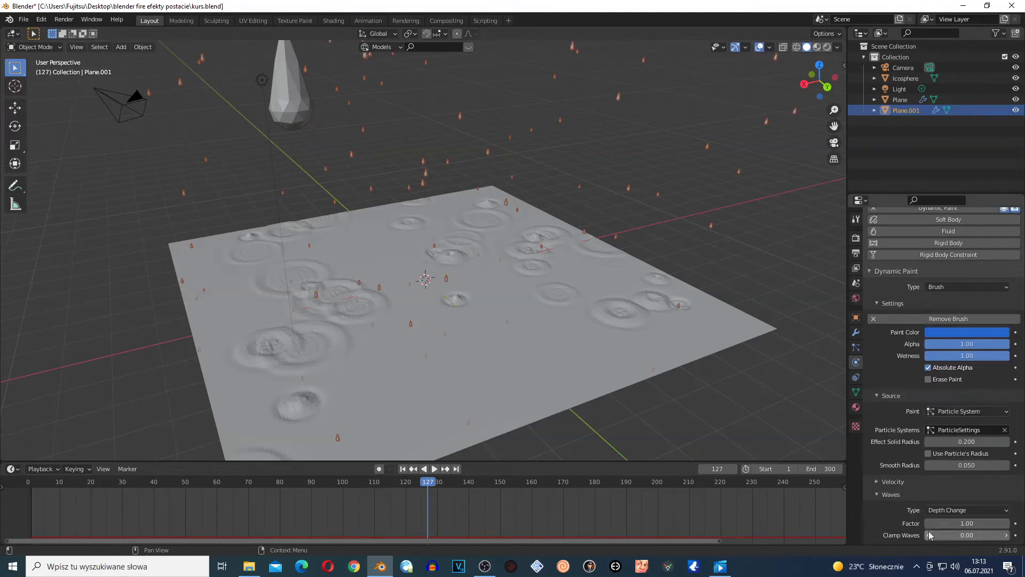
left_click(950, 524)
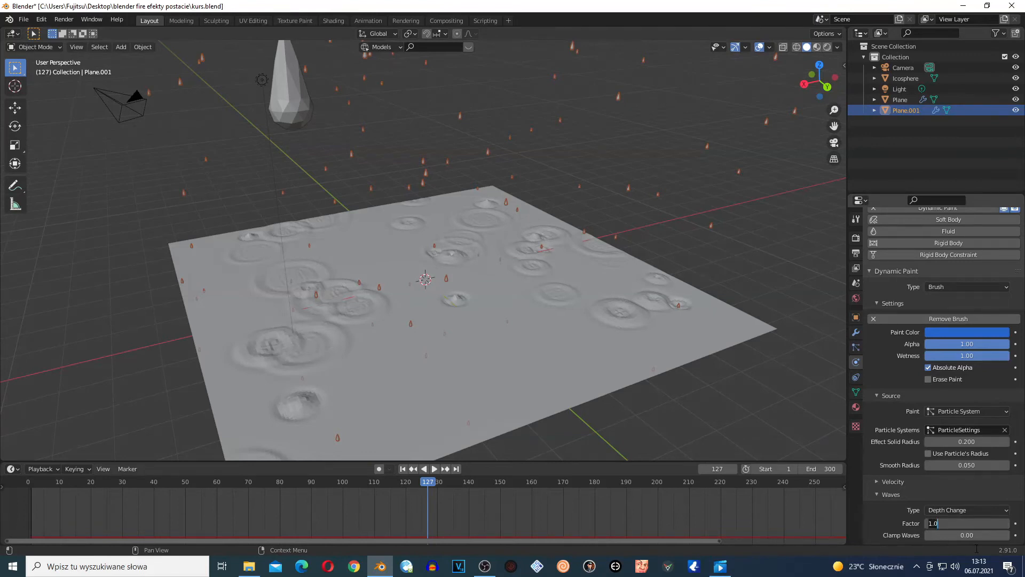
type("0.8")
key("Return")
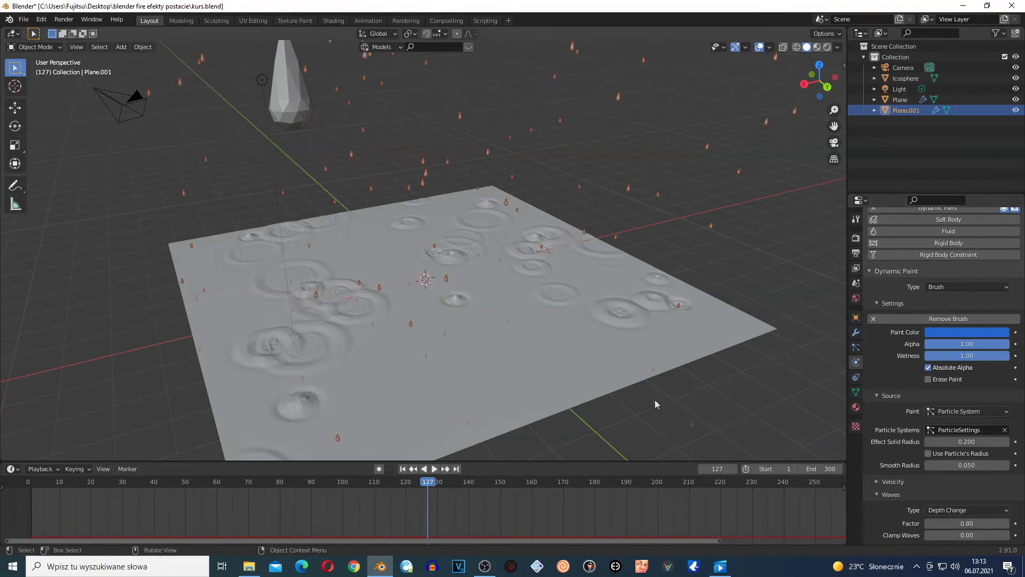
- On the lower plane's Dynamic Paint wave surface, set damping to 0.08 and timescale to 0.80
left_click(516, 368)
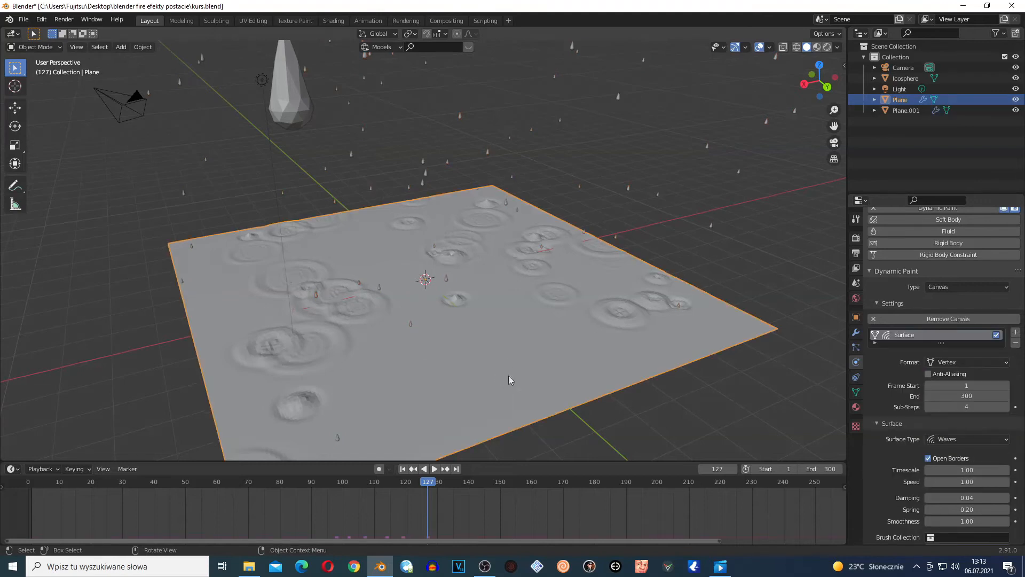
scroll(881, 399, "down", 2)
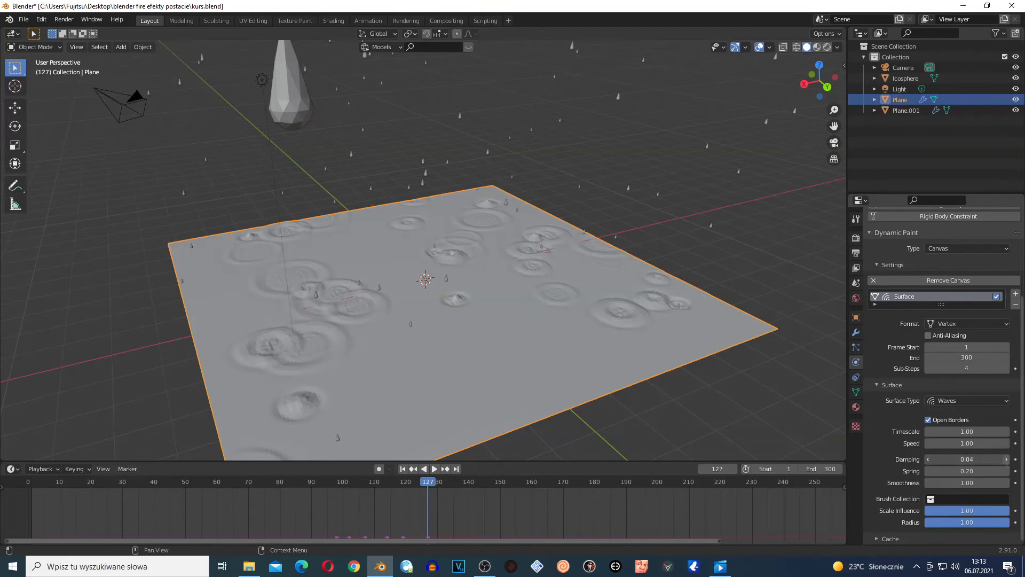
left_click(1006, 459)
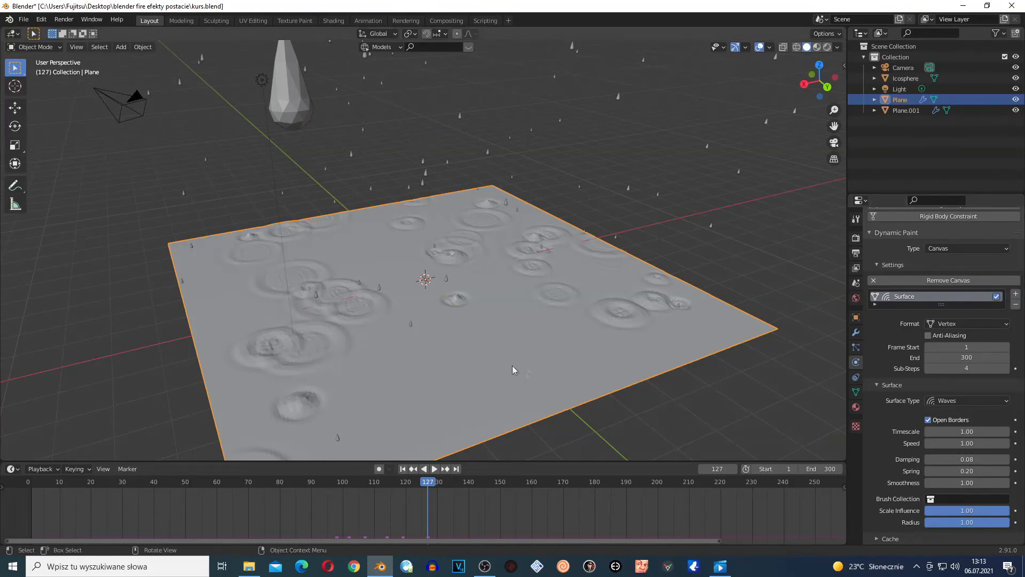
left_click(956, 432)
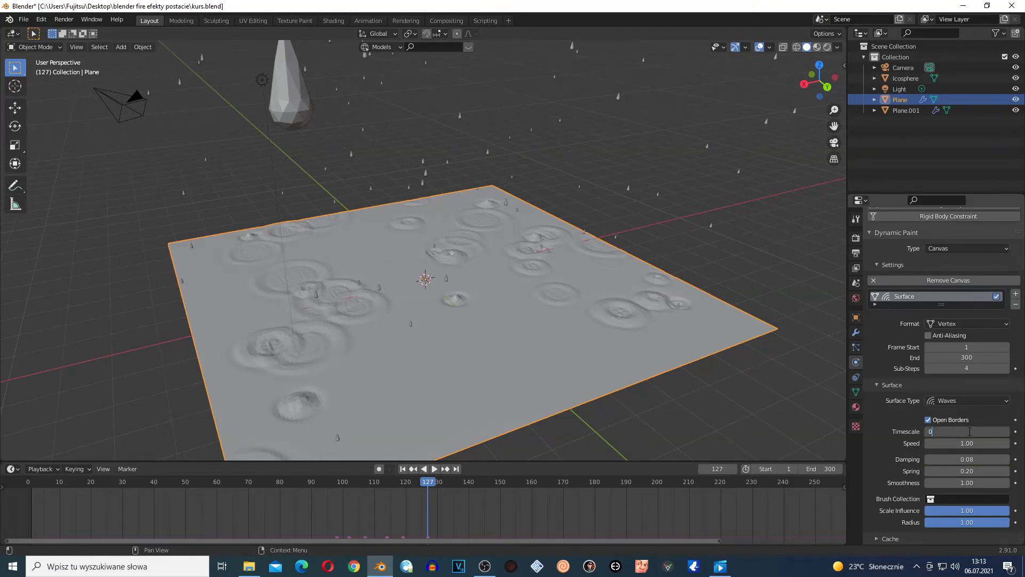
key("Return")
- Expand the lower plane's Dynamic Paint cache, return to frame 1, and bake the wave simulation
left_click(890, 538)
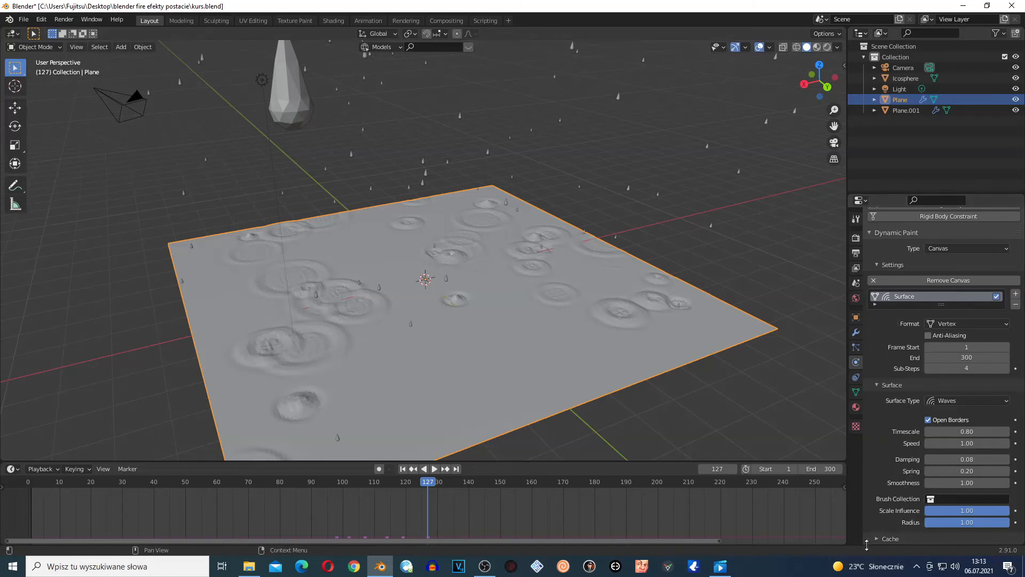
scroll(889, 487, "down", 5)
scroll(889, 487, "down", 1)
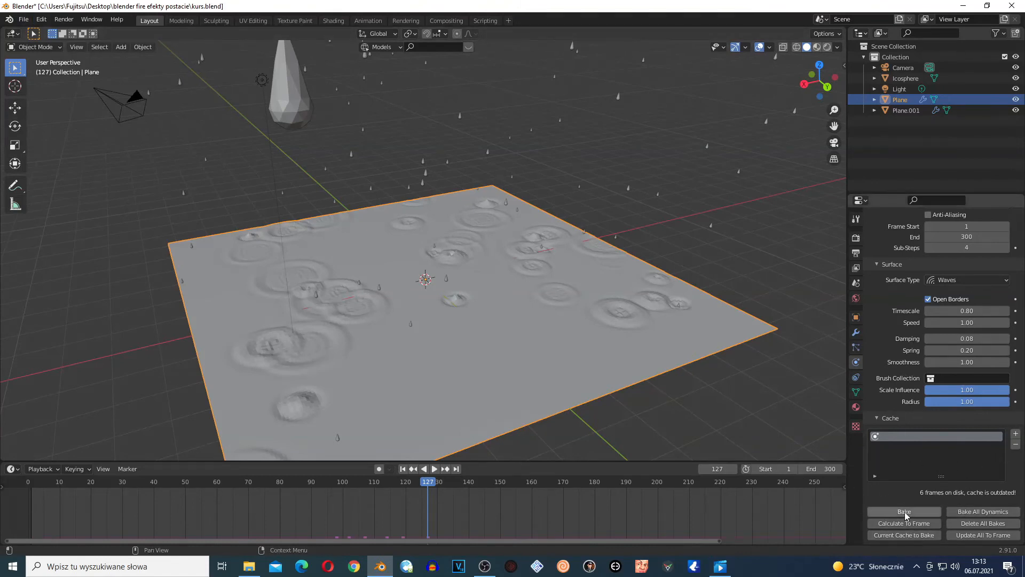
left_click(31, 483)
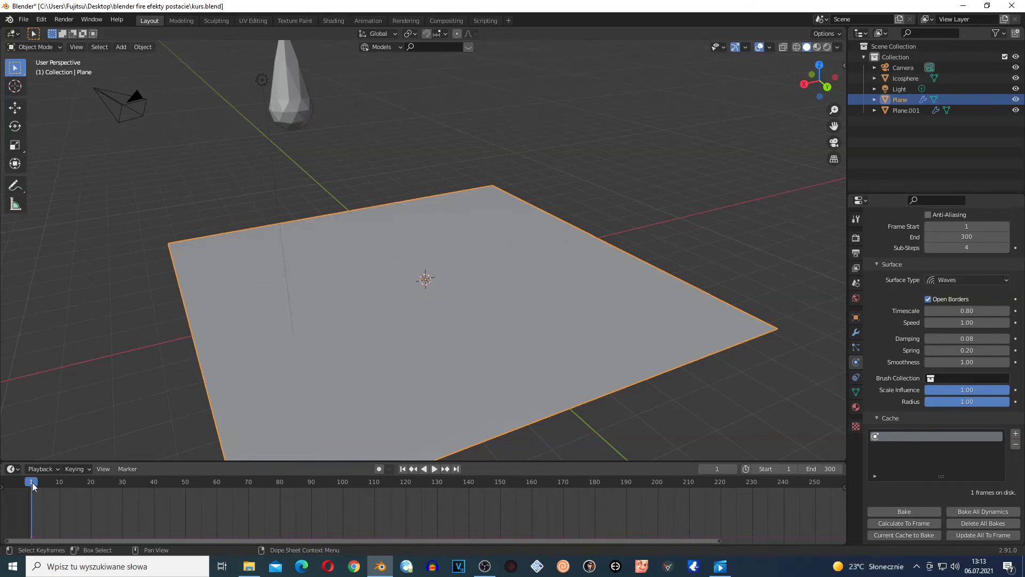
left_click(890, 512)
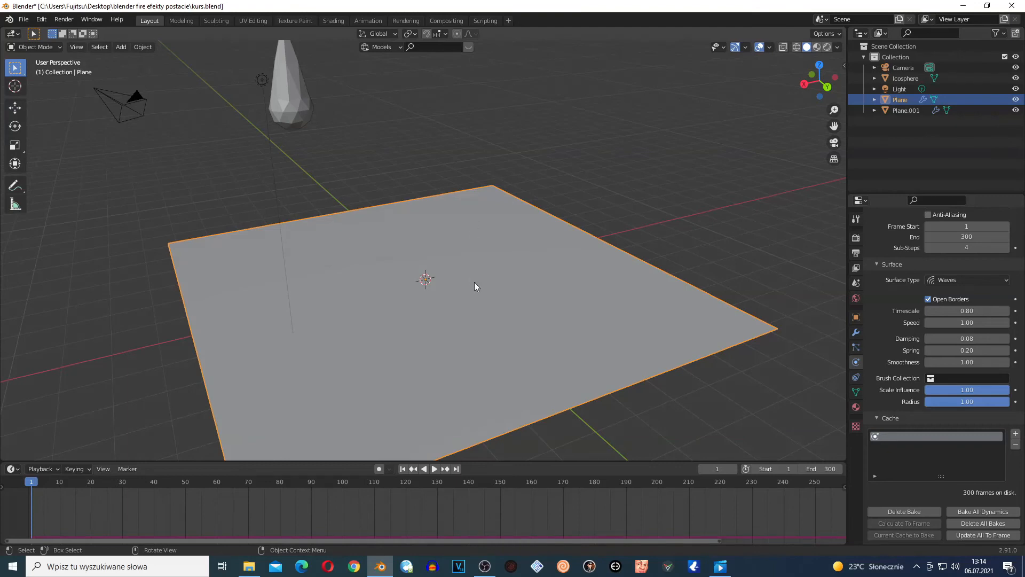
- Check the BlenderKit Online Asset Library entry among the add-ons in Preferences, and close Preferences
scroll(474, 282, "down", 3)
scroll(451, 311, "up", 3)
left_click(389, 48)
left_click(41, 19)
left_click(75, 169)
left_click(41, 19)
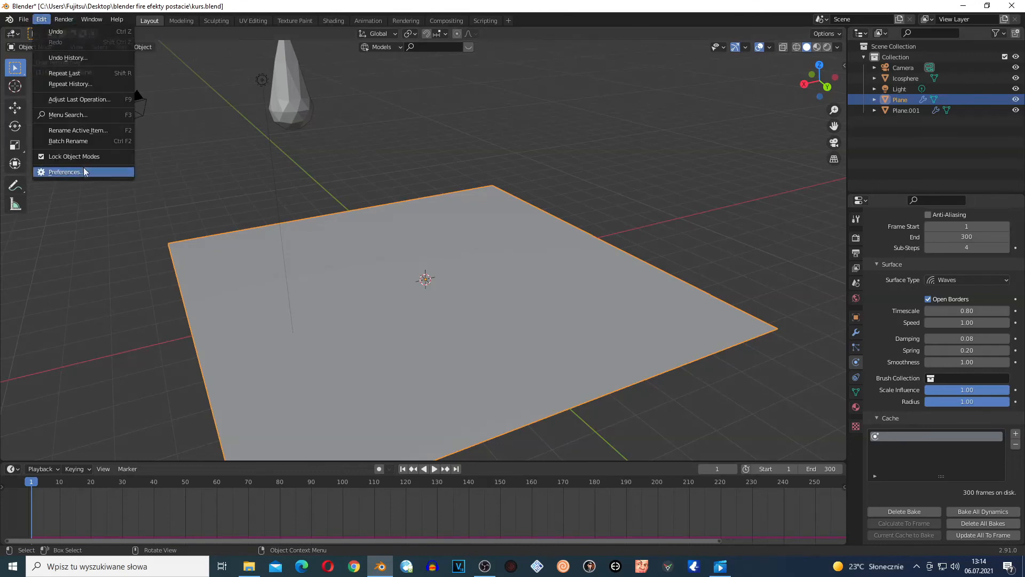
left_click(84, 172)
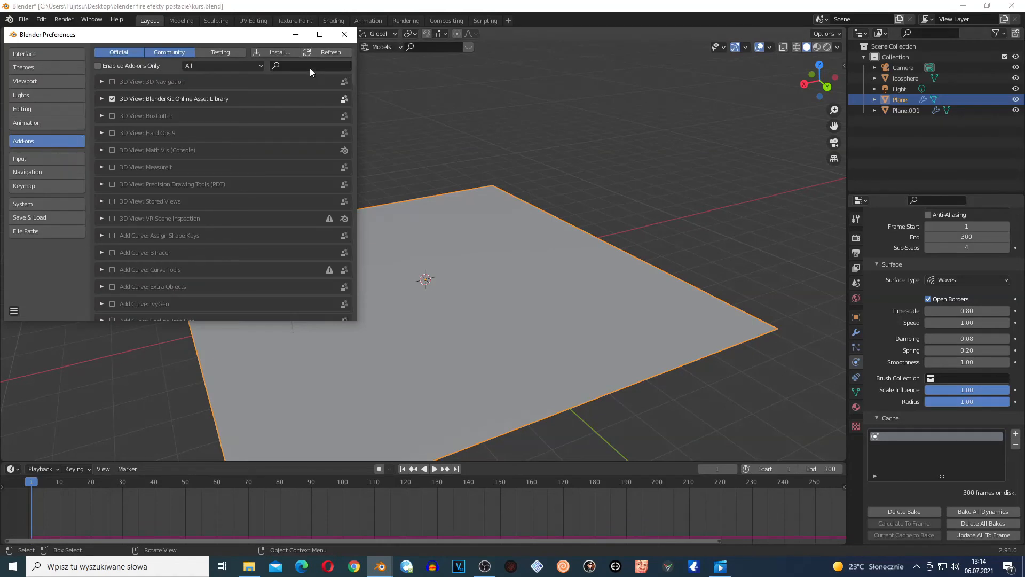
left_click(344, 34)
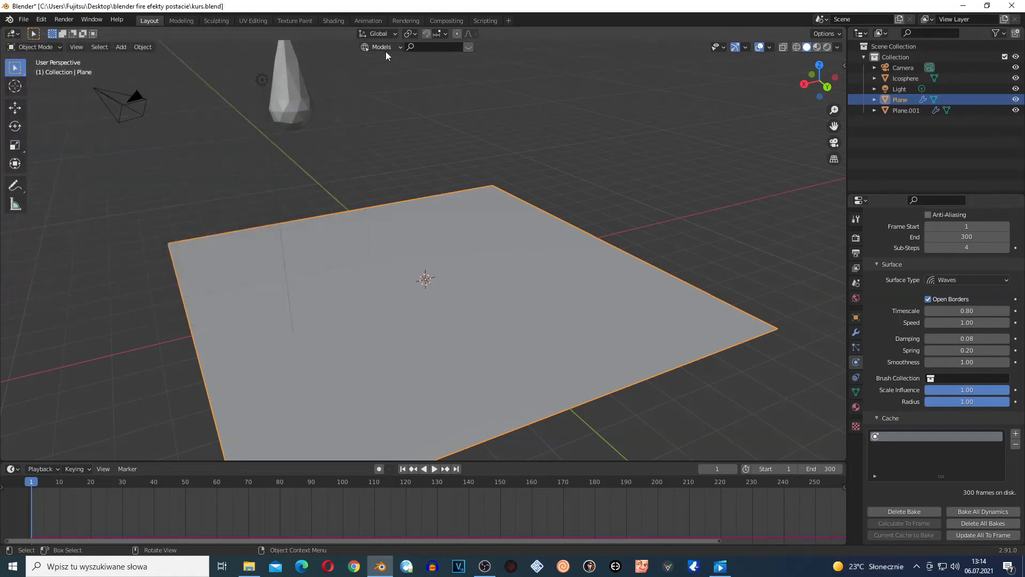
- Switch the BlenderKit search to Materials, search for WATER, and apply the Water 2.0 material to the lower plane
left_click(385, 49)
left_click(381, 73)
left_click(421, 49)
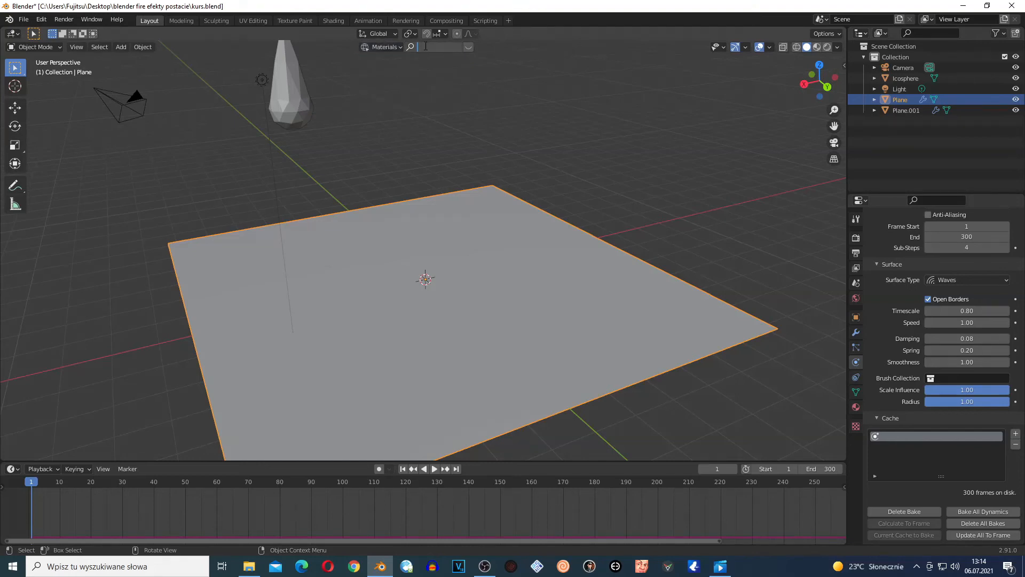
key("Return")
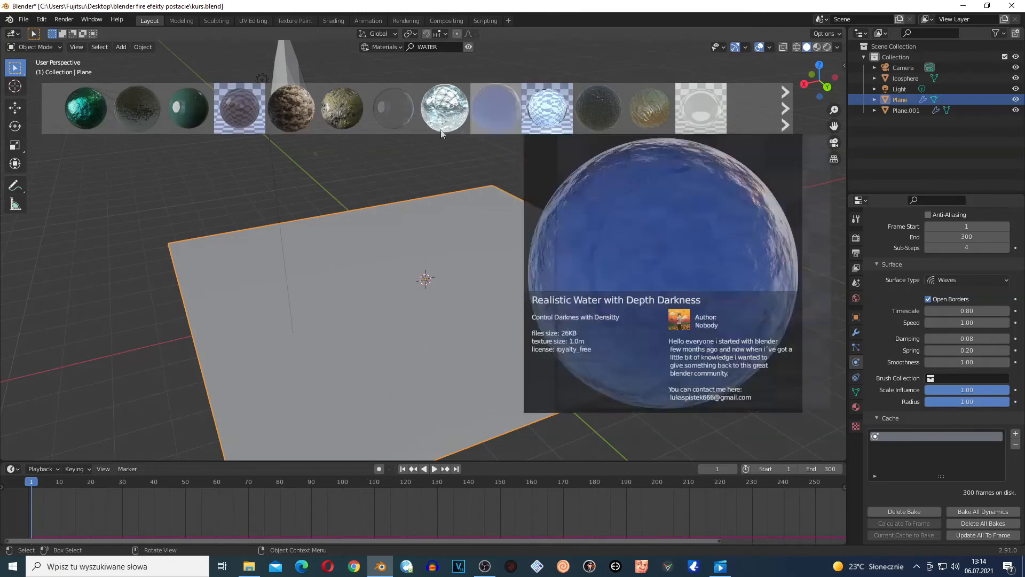
left_click(139, 107)
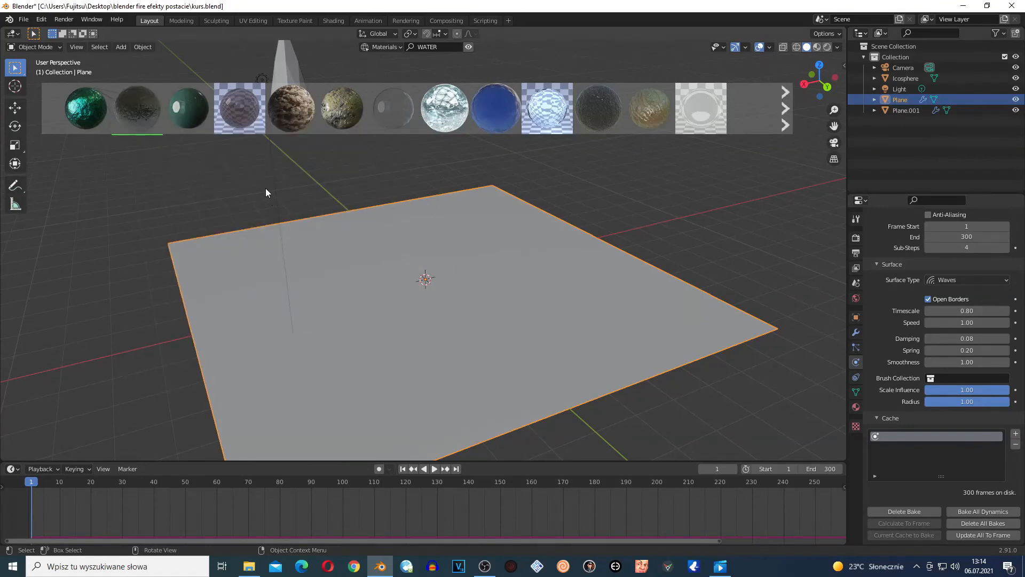
- Select the teardrop icosphere and apply the Water 2.0 material to it
left_click(266, 189)
scroll(302, 199, "down", 4)
left_click(362, 173)
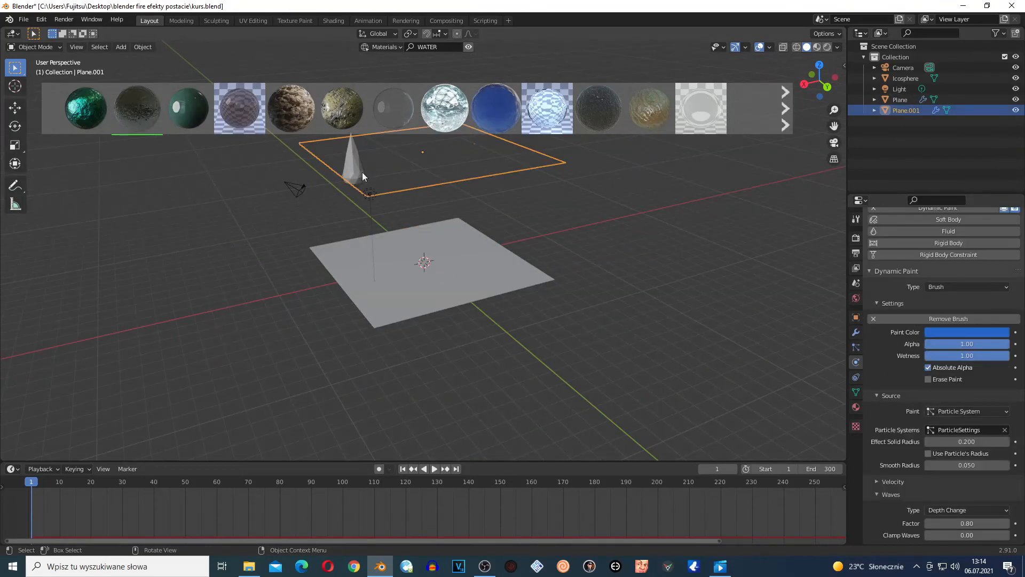
left_click(348, 169)
scroll(328, 203, "up", 2)
mouse_move(141, 127)
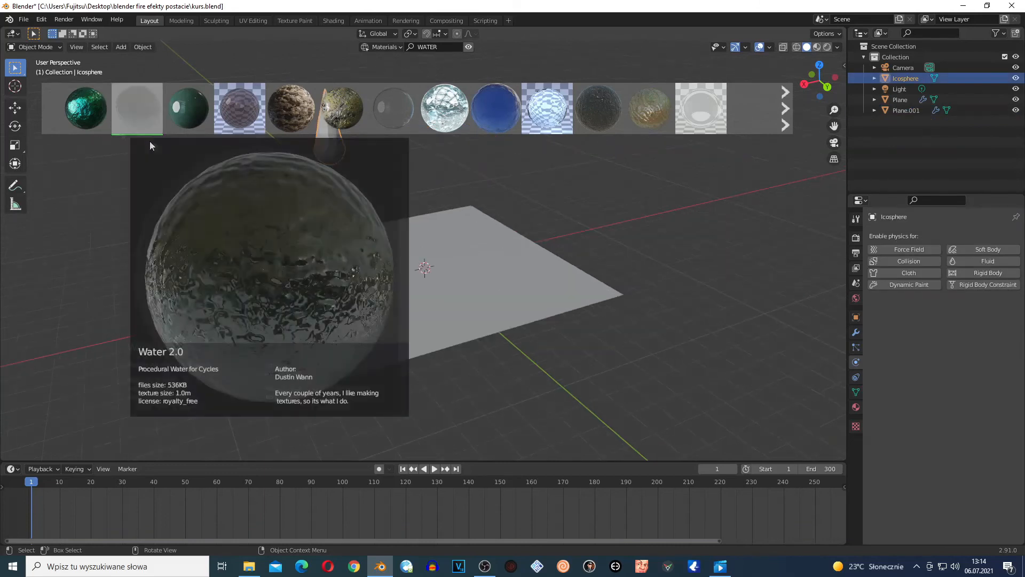
left_click(141, 126)
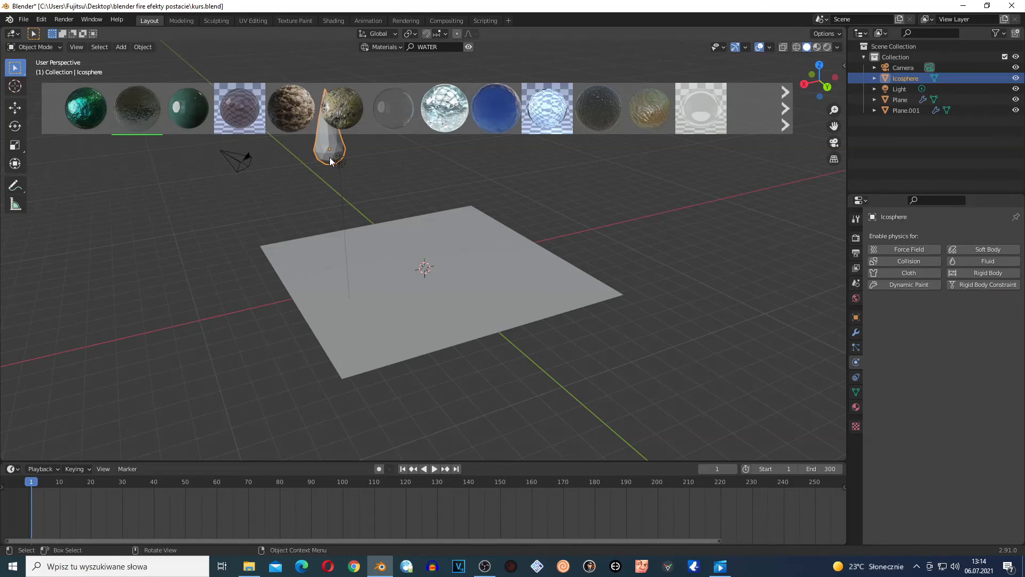
left_click(322, 191)
left_click(326, 158)
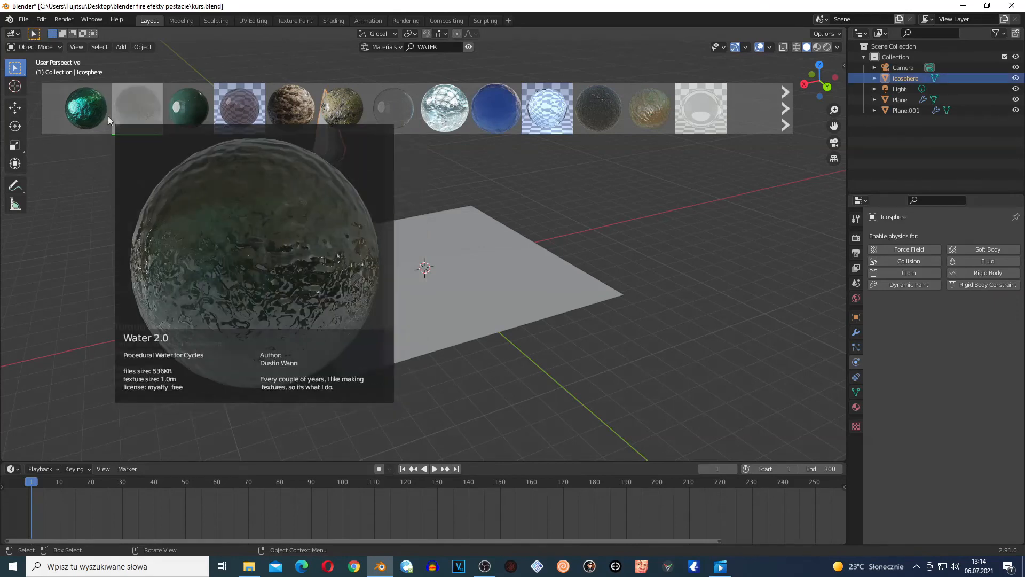
- Change the timeline area to the Shader Editor, set its shader type to World, and enlarge the area
left_click(15, 470)
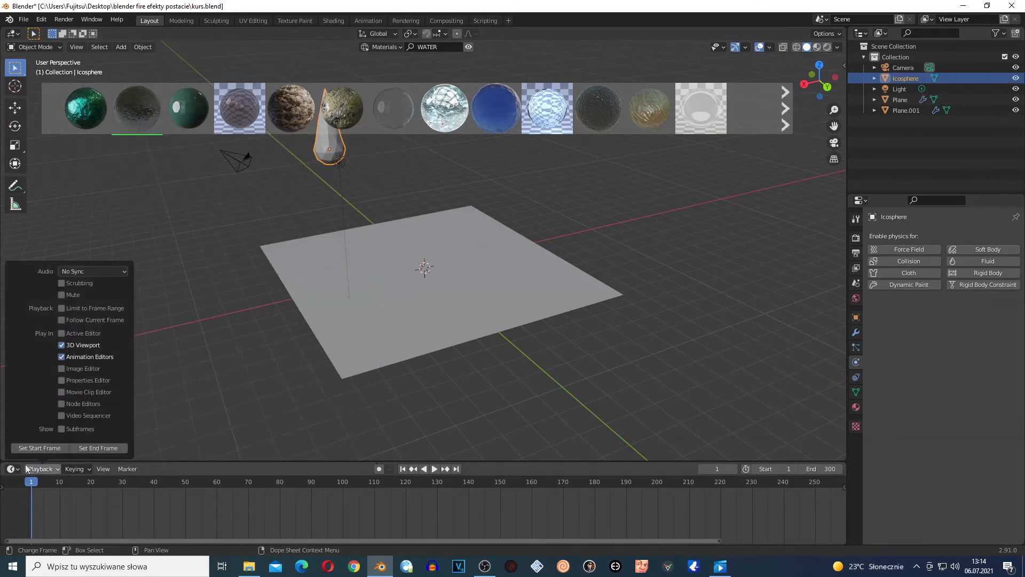
left_click(13, 469)
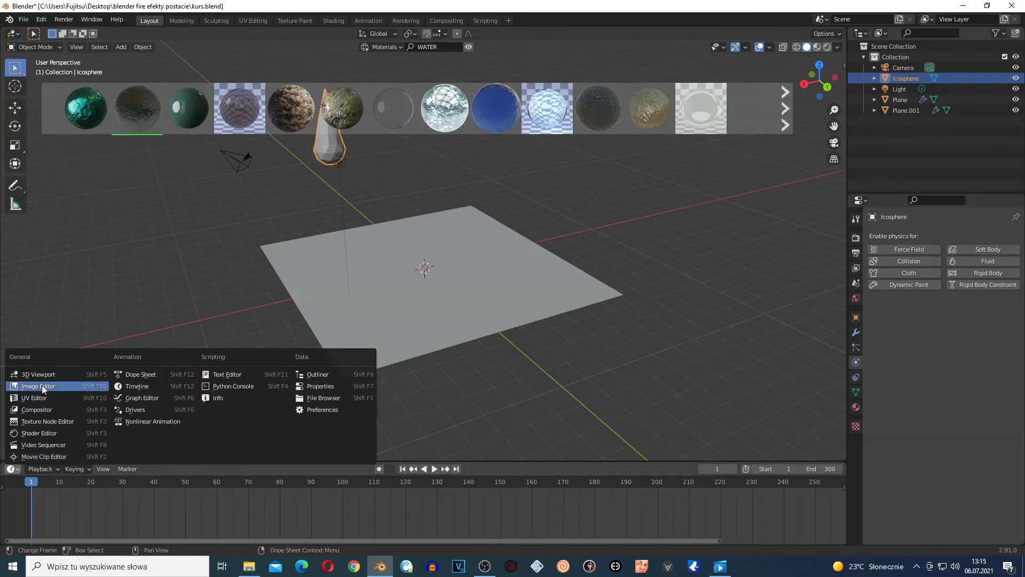
left_click(38, 433)
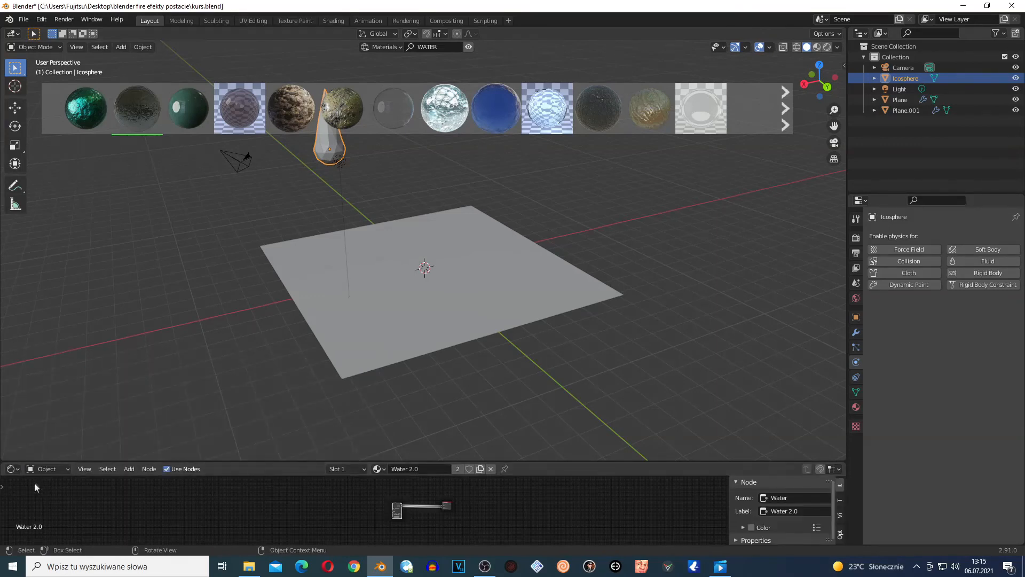
left_click(47, 468)
left_click(48, 492)
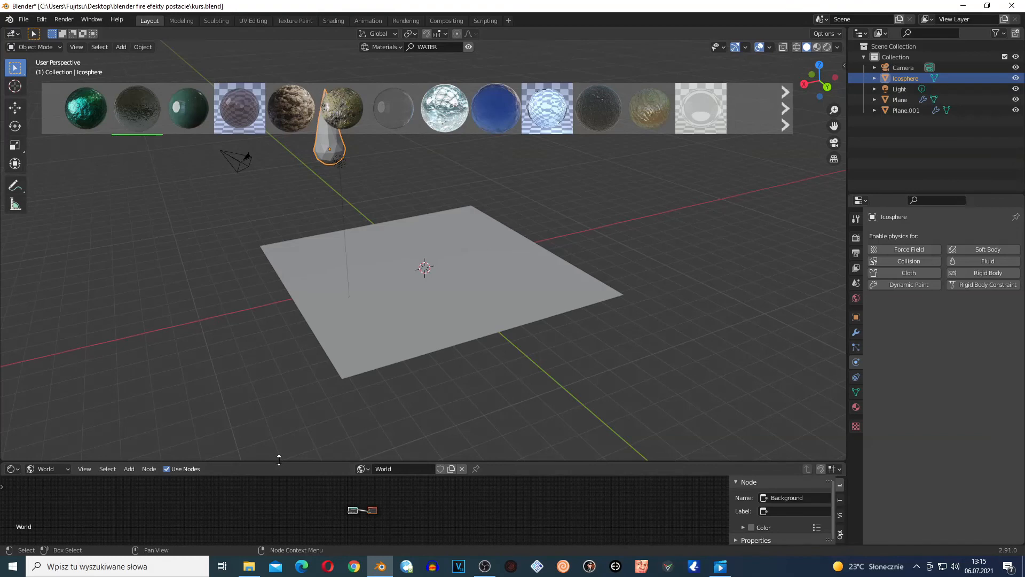
left_click_drag(279, 462, 279, 426)
scroll(267, 495, "up", 4)
scroll(256, 495, "up", 3)
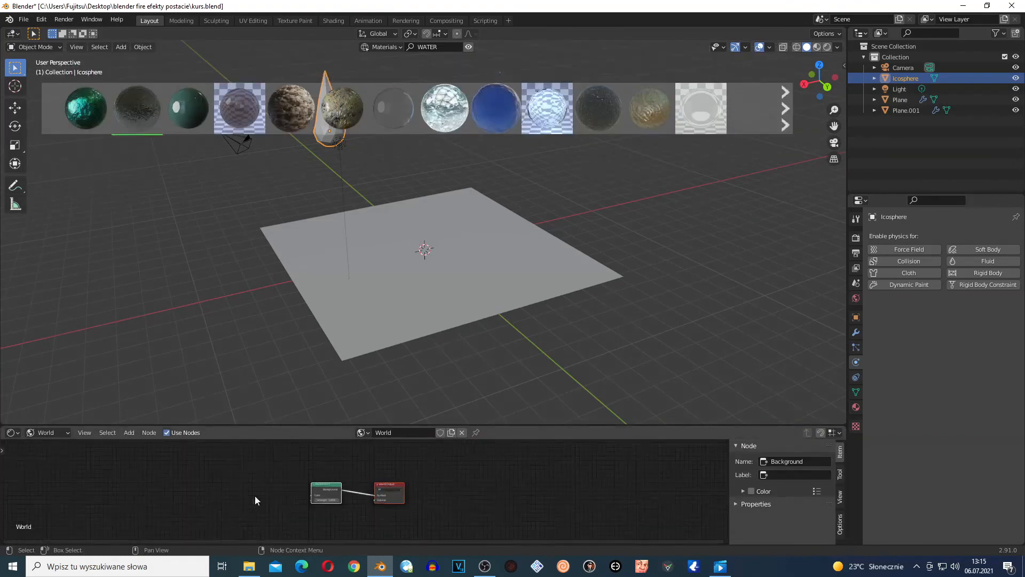
- Add an Environment Texture node to the world shader and connect its Color output to the Background node's Color input
key("shift+a")
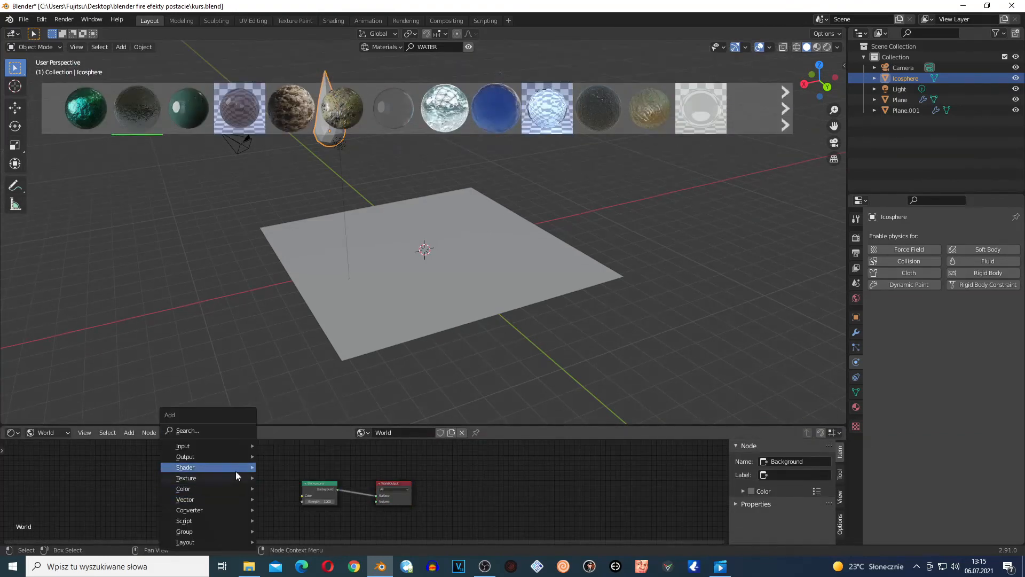
mouse_move(224, 480)
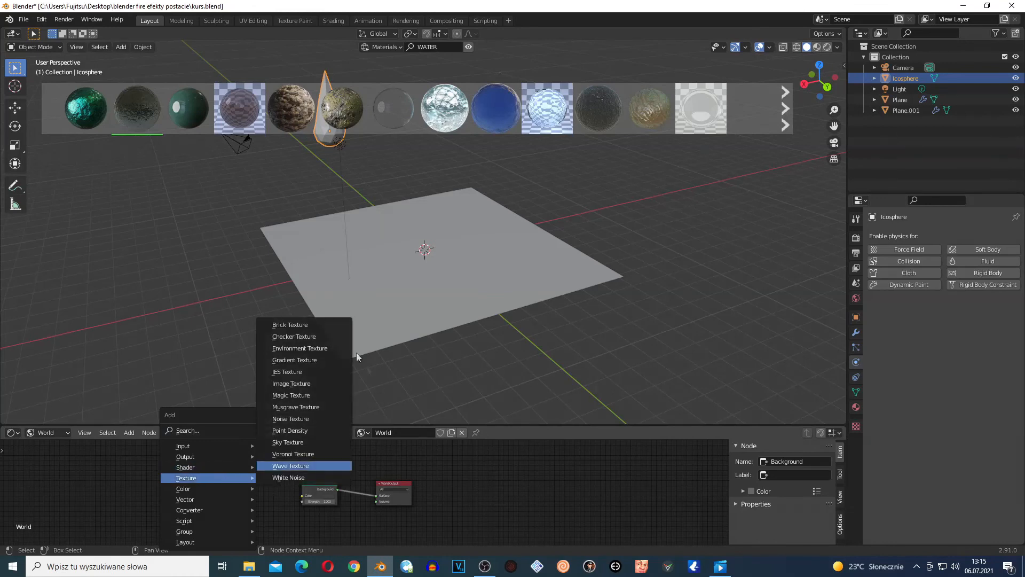
left_click(327, 347)
left_click(229, 486)
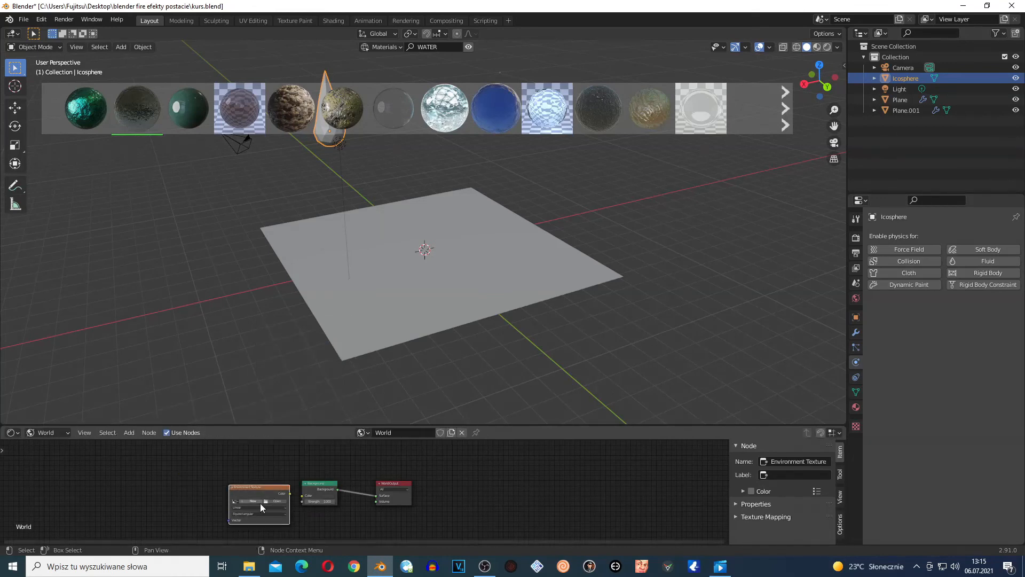
scroll(229, 495, "up", 3)
left_click_drag(236, 495, 254, 501)
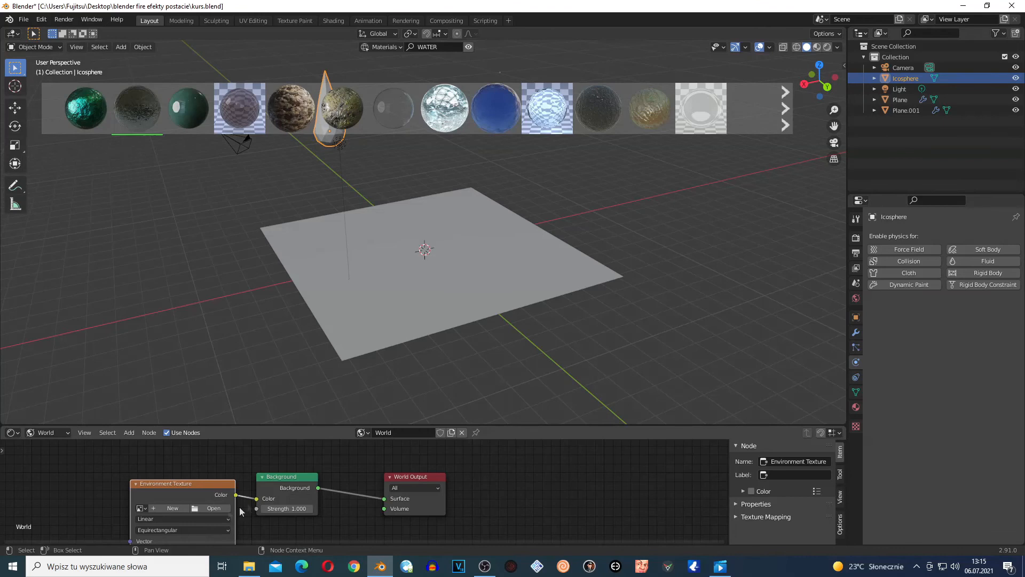
- Load lebombo_1k.hdr from the hdr folder into the Environment Texture node
left_click(213, 508)
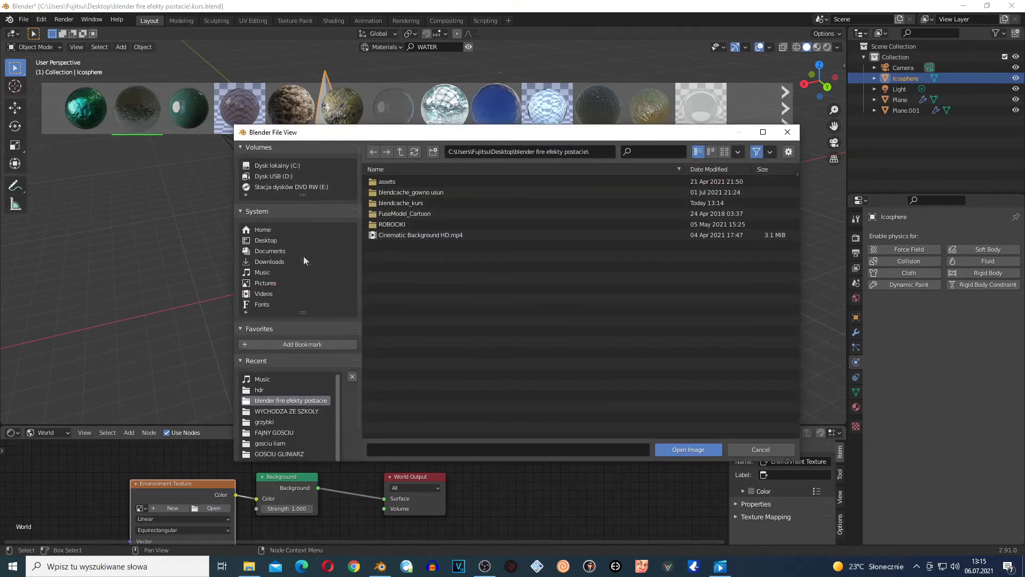
left_click(259, 389)
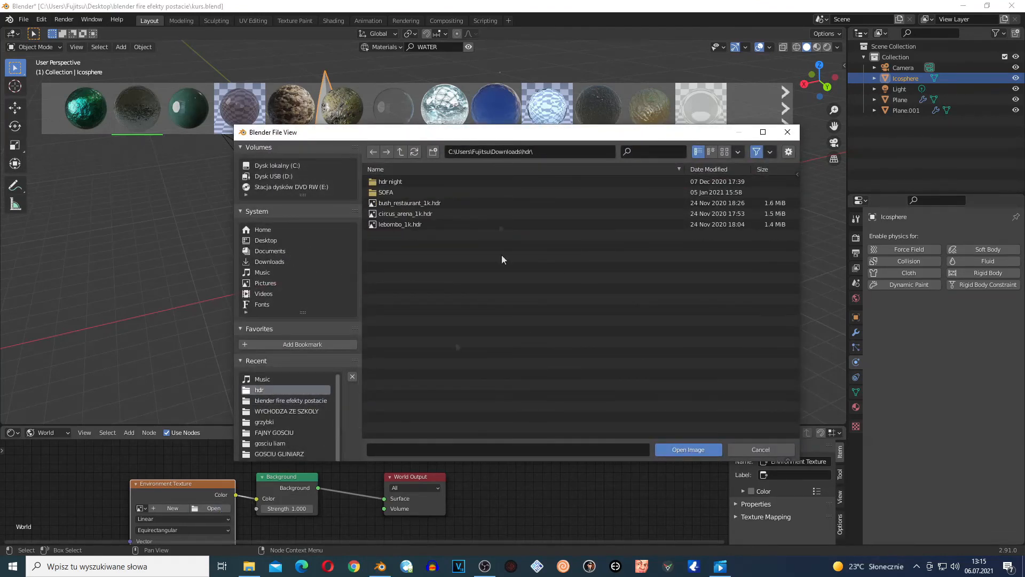
double_click(425, 228)
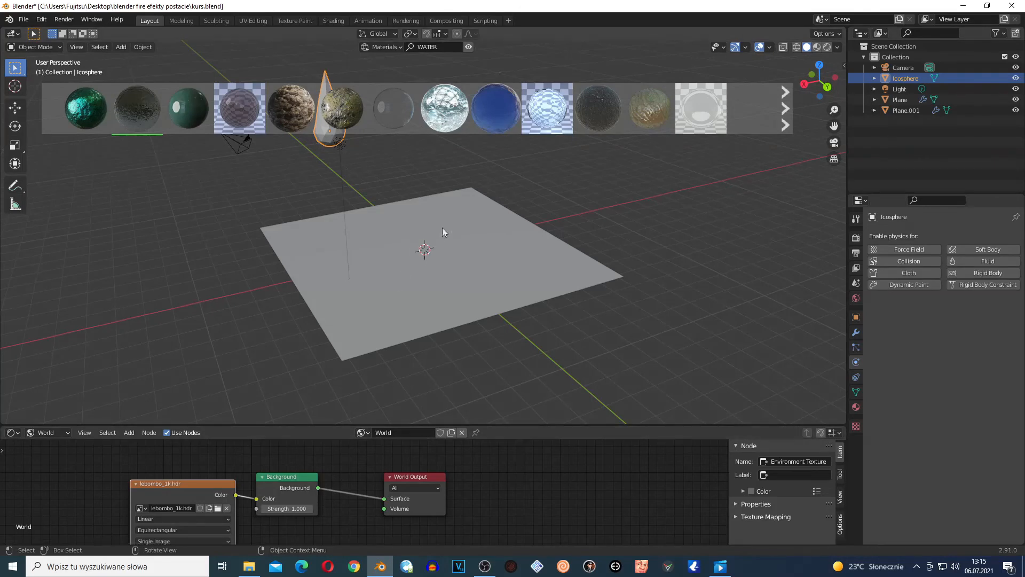
- Enter the camera view and use fly navigation to reposition the camera low over the lower plane
key("KP_0")
key("shift+grave")
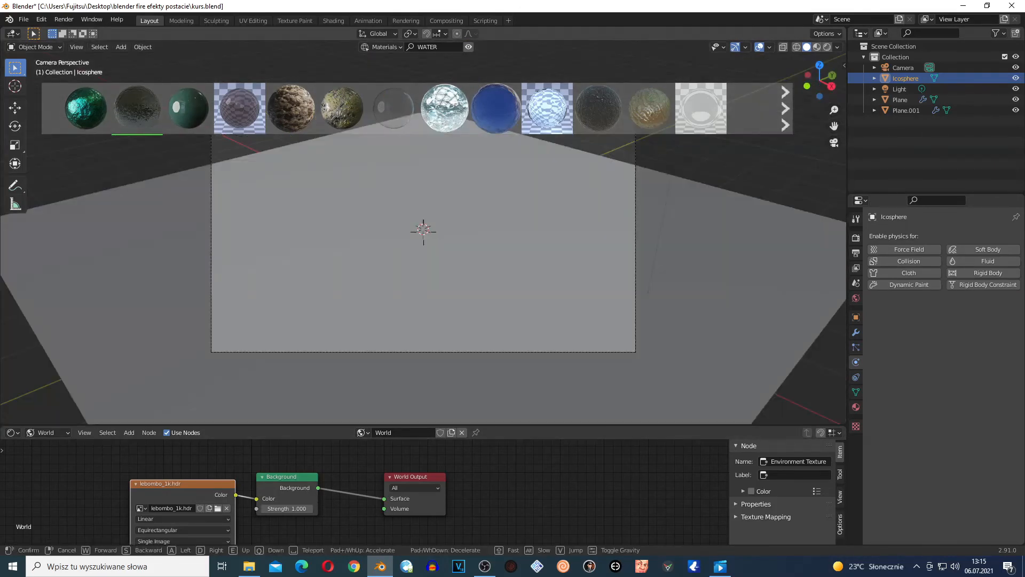
key("q")
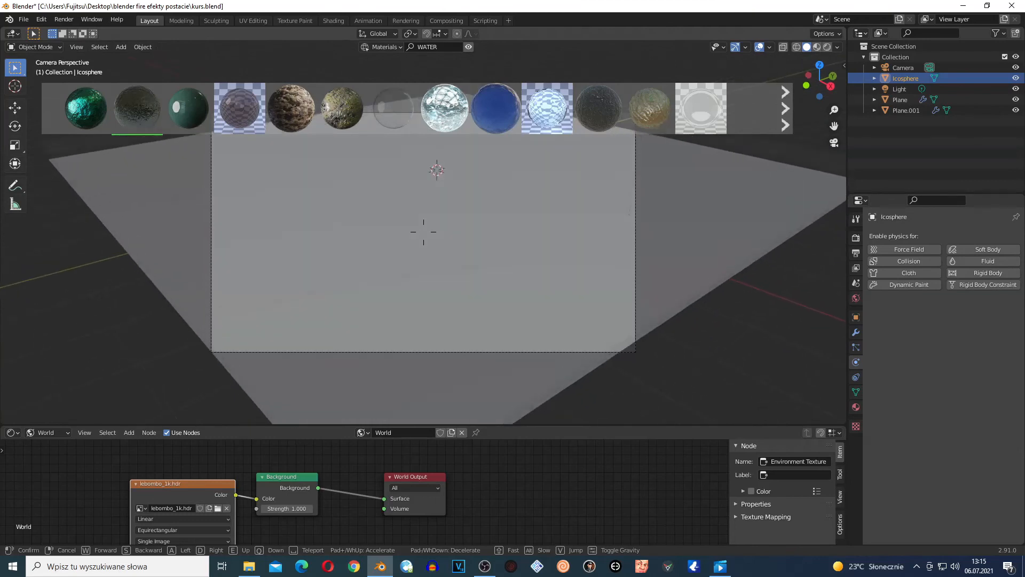
key("d")
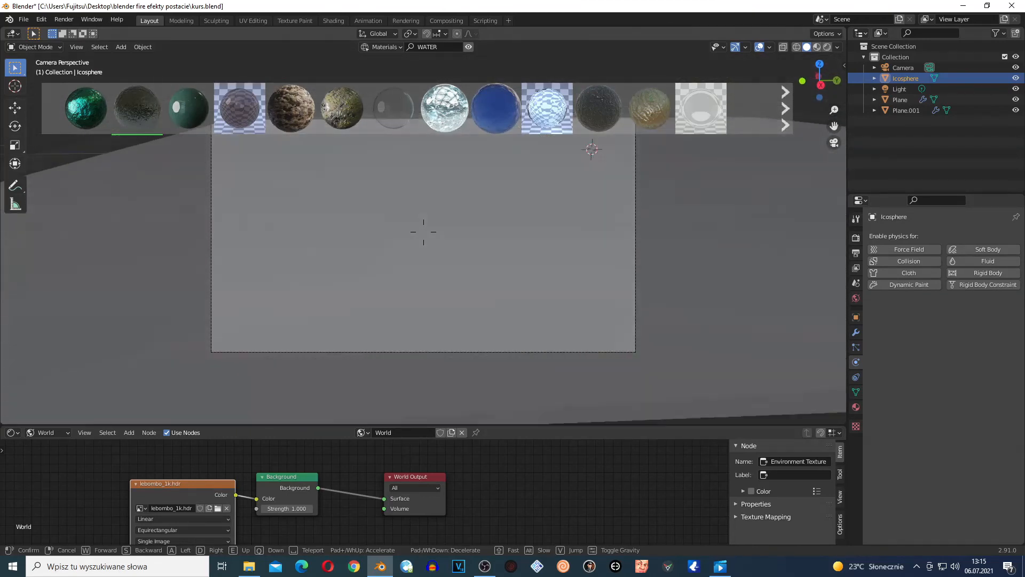
left_click(423, 235)
- Replace the BlenderKit material search text with HEHTERHTR to clear the asset thumbnails from the viewport
left_click(435, 47)
type("HEHTERHTR")
key("Return")
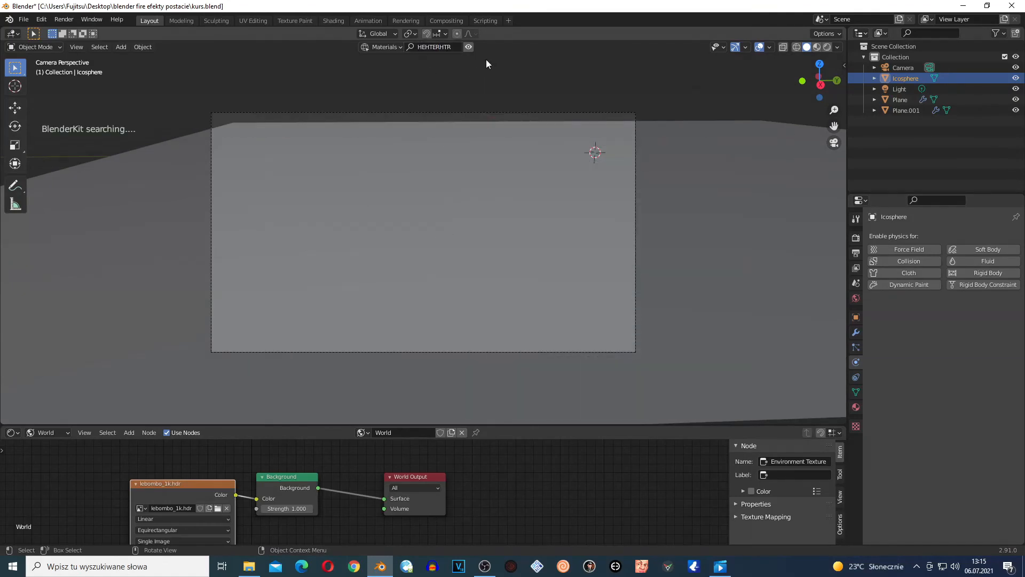
- Switch the scene's render engine to Cycles in the render properties
left_click(856, 238)
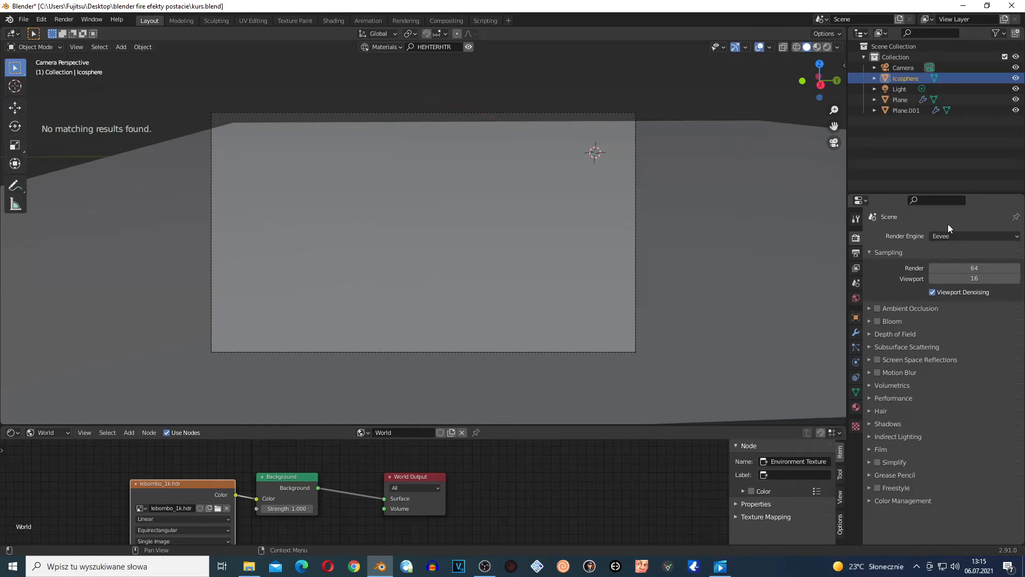
left_click(956, 236)
left_click(951, 267)
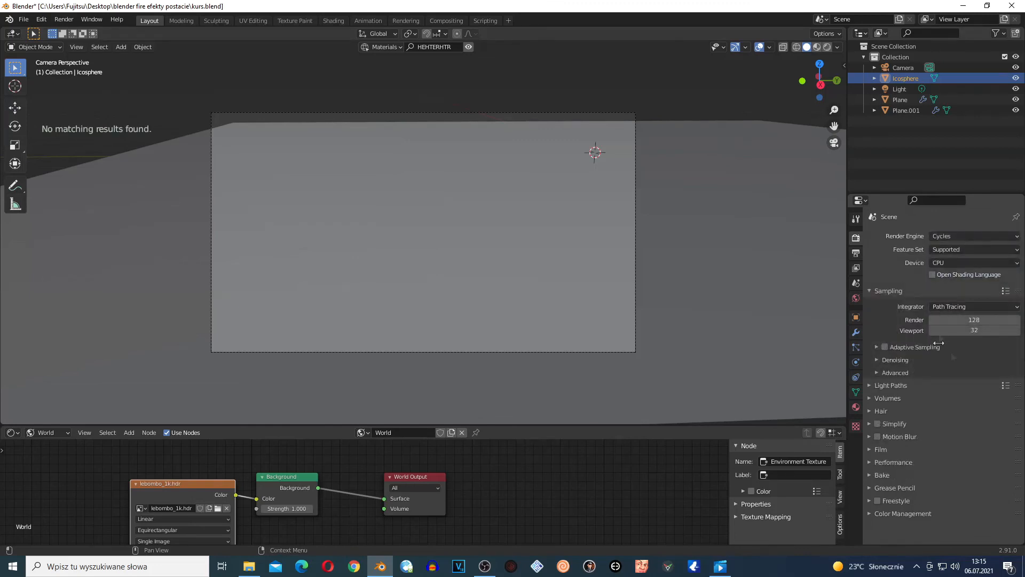
- Set the Cycles sampling to 0 viewport samples and 1 render sample
left_click(976, 330)
type("0")
key("Return")
left_click(977, 319)
type("1")
key("Return")
- Enable adaptive sampling, and turn on render denoising with OpenImageDenoise and viewport denoising with the Automatic denoiser
left_click(885, 347)
left_click(877, 360)
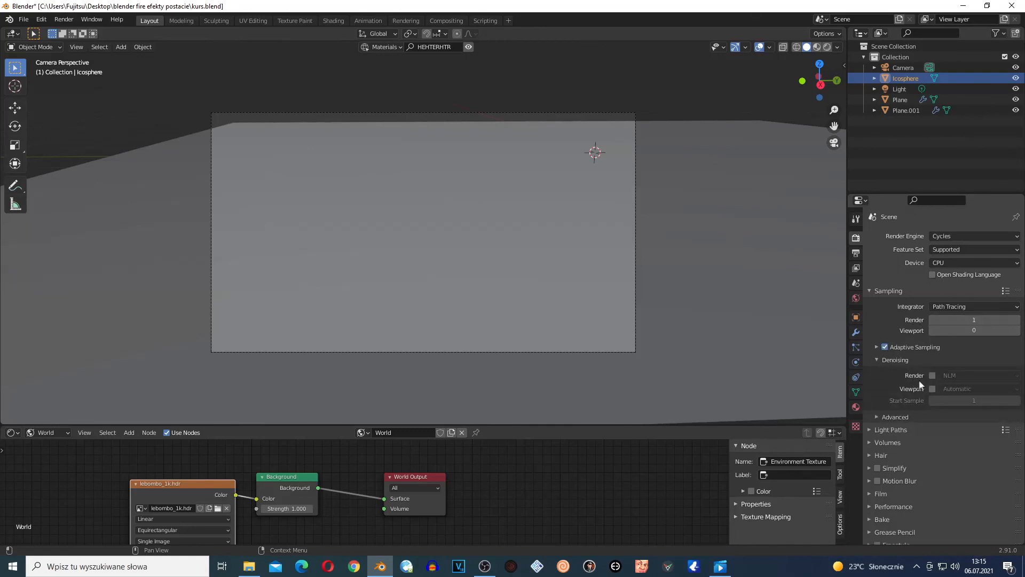
left_click(945, 376)
left_click(963, 402)
left_click(932, 389)
- Set the render tile size to 477 px in both X and Y in the performance settings
scroll(897, 419, "down", 1)
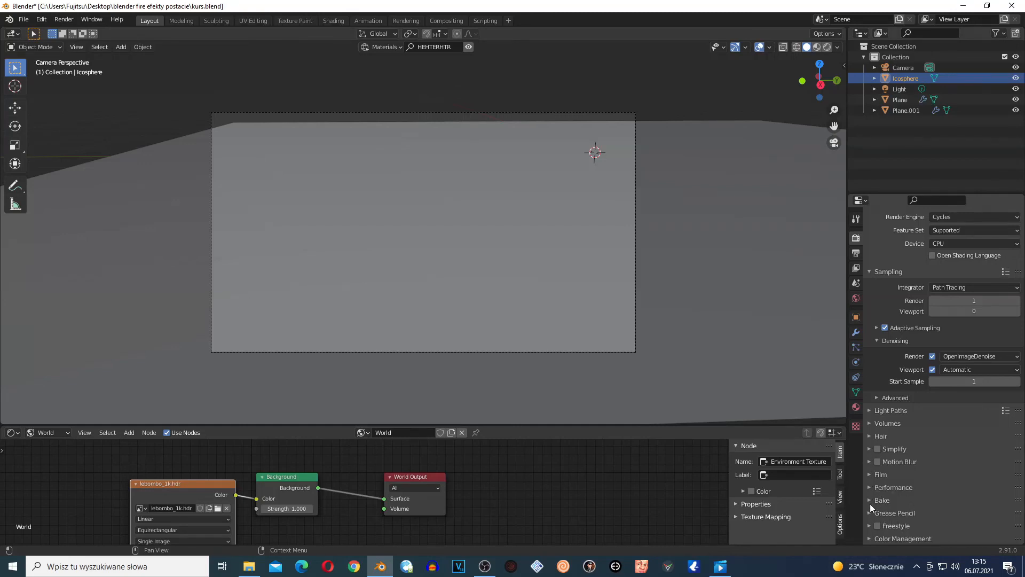
left_click(870, 489)
scroll(869, 489, "down", 4)
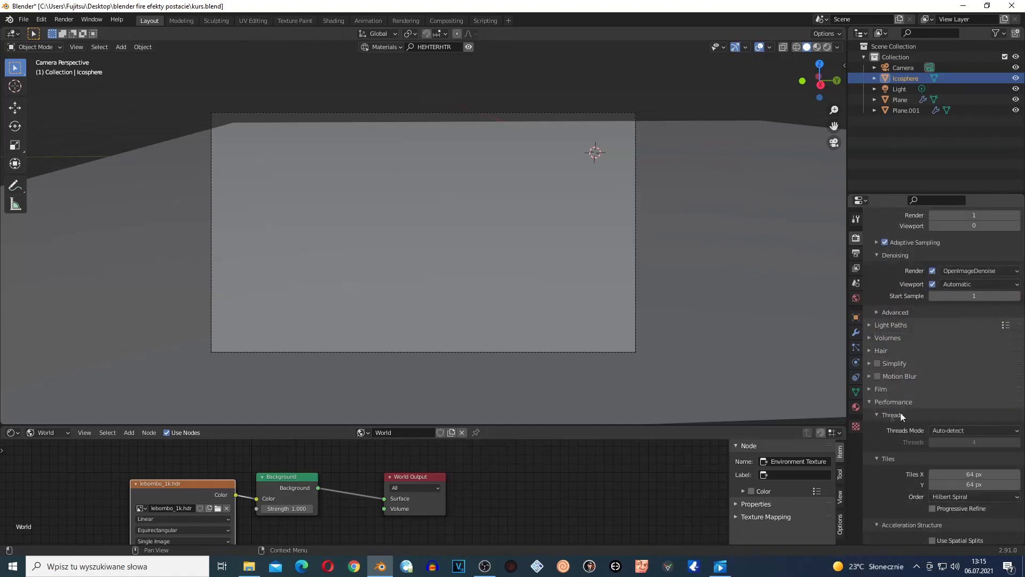
left_click(977, 473)
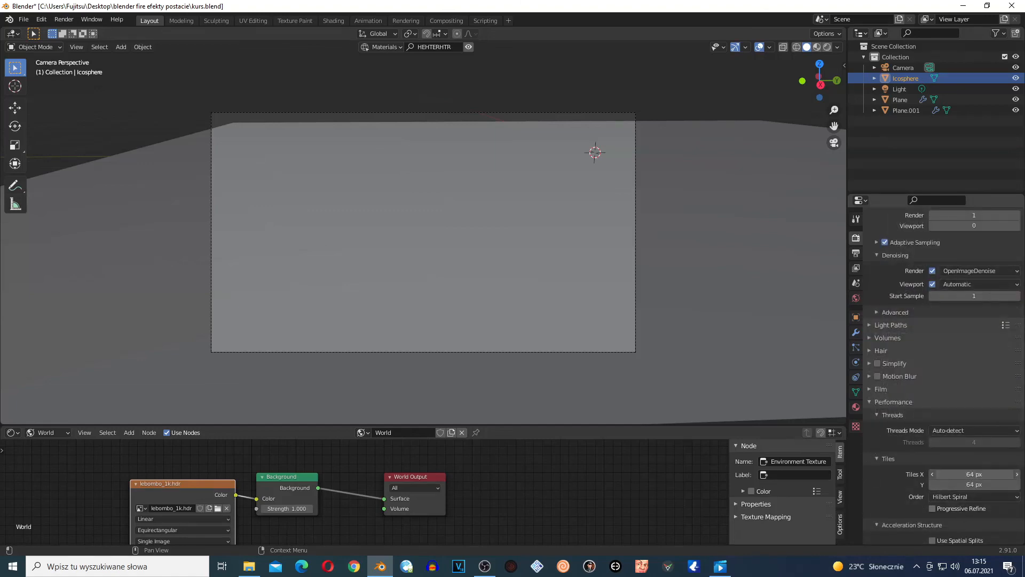
left_click(969, 484)
key("Return")
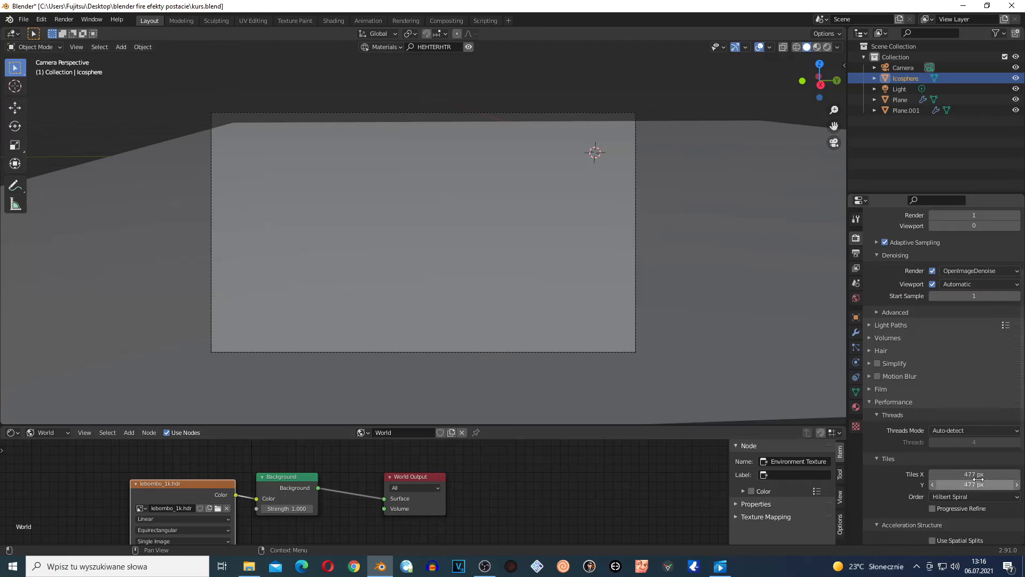
scroll(985, 418, "up", 2)
scroll(986, 417, "down", 9)
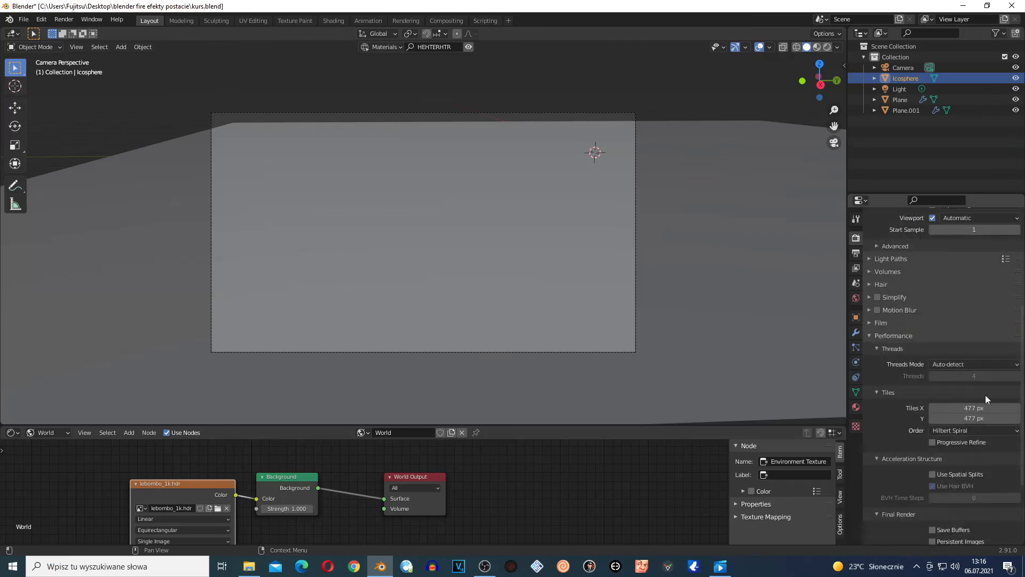
scroll(969, 453, "up", 3)
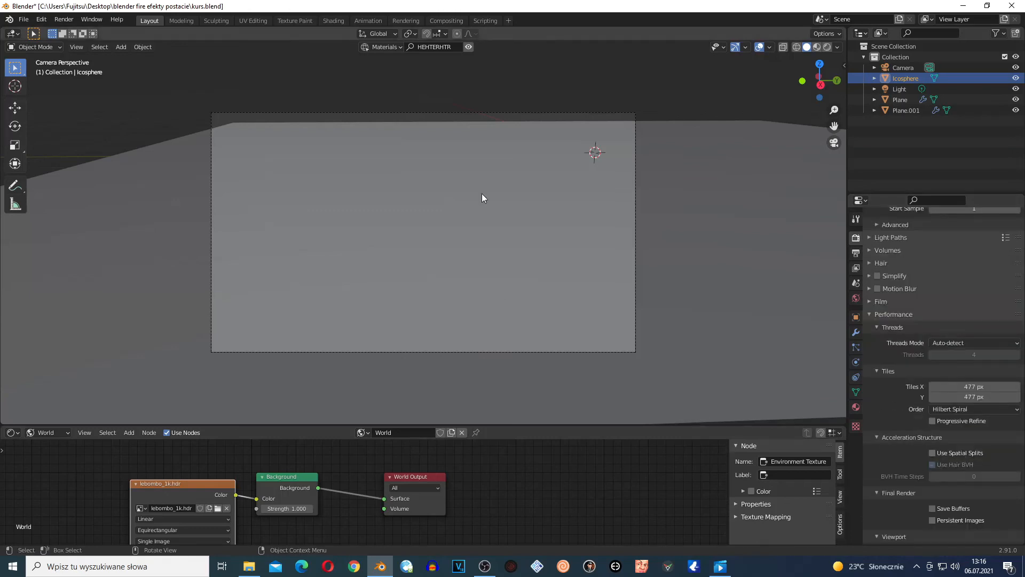
- Reposition the camera with fly navigation so that the plane fills the whole camera frame
key("shift+grave")
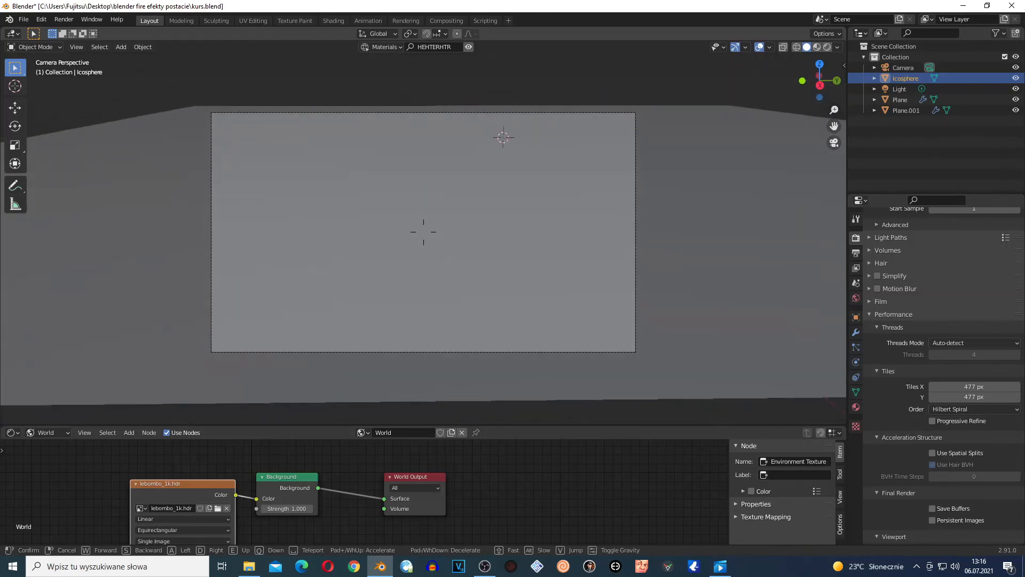
left_click(448, 242)
scroll(449, 243, "up", 2)
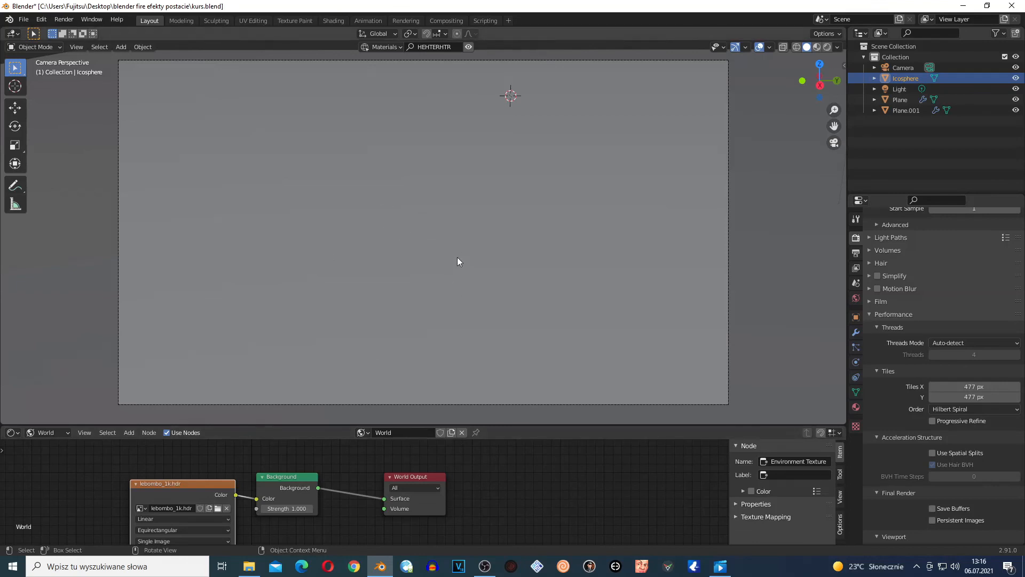
scroll(438, 265, "down", 4)
scroll(415, 277, "up", 3)
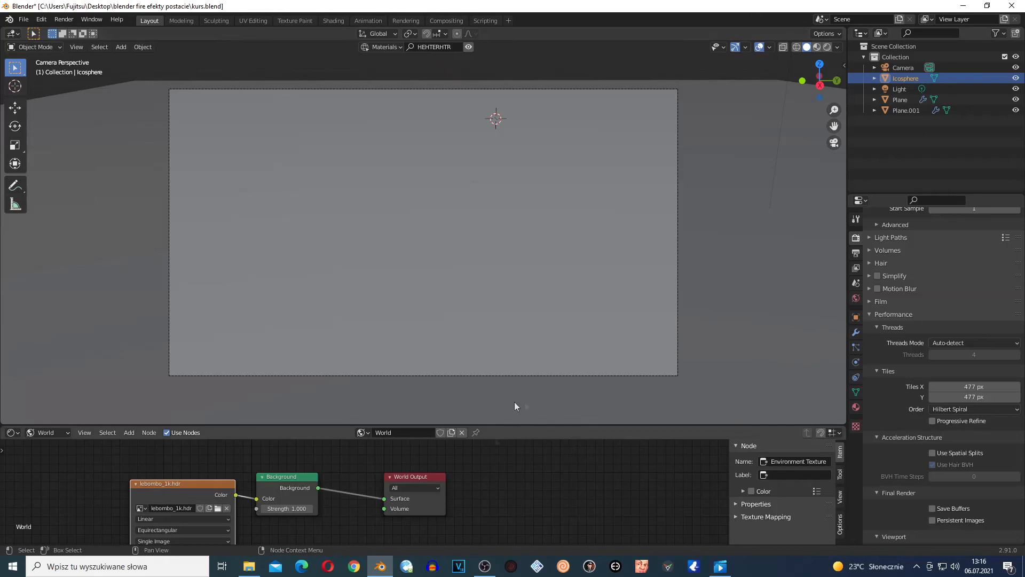
left_click(484, 566)
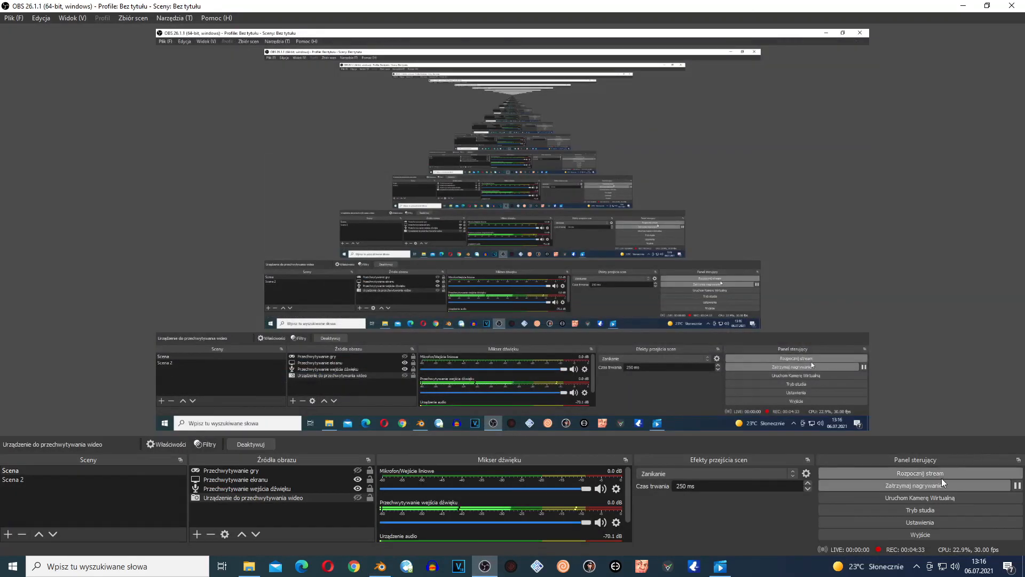